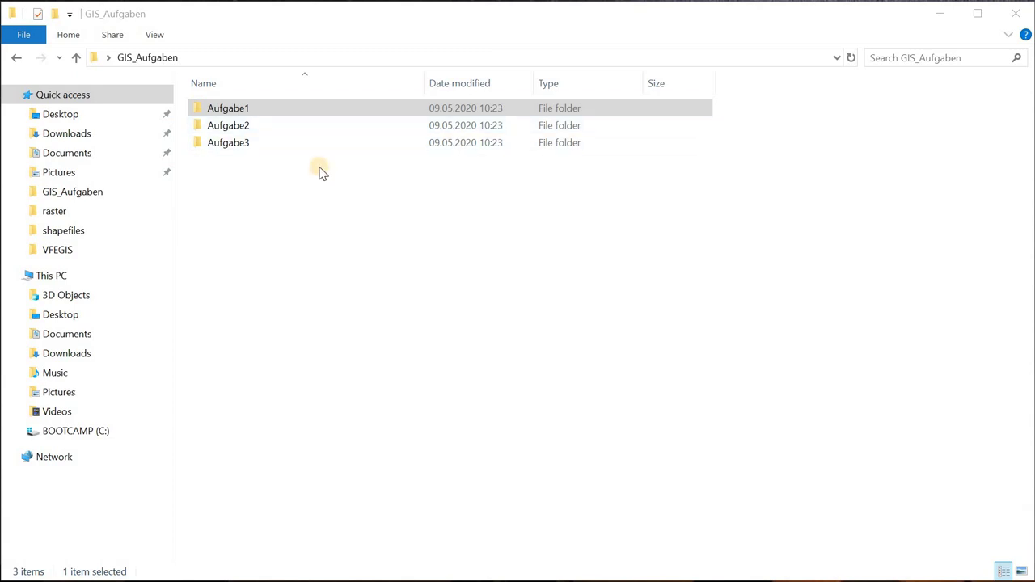
Open the A1_Geodaten folder inside Aufgabe1
click(267, 109)
click(297, 117)
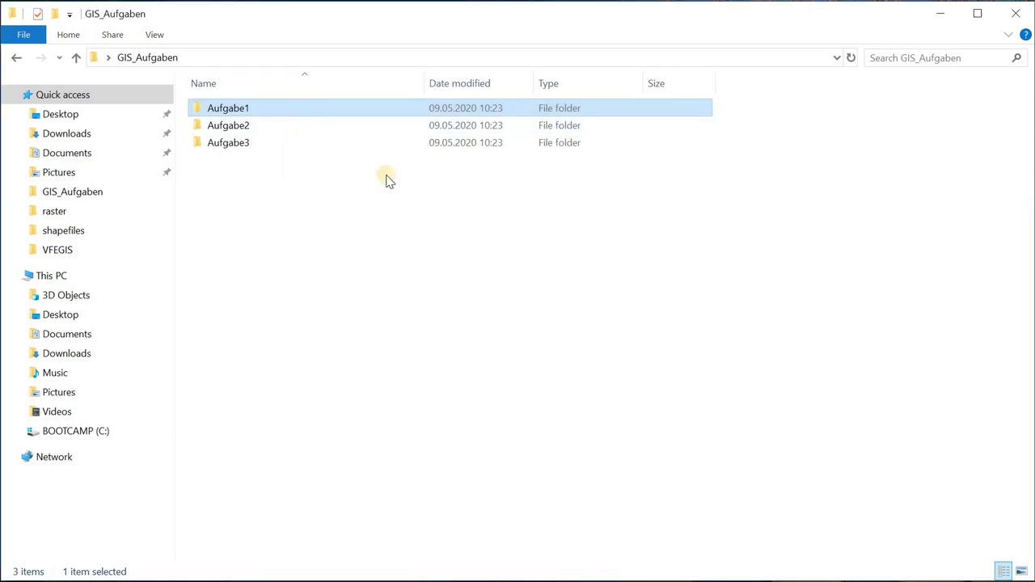
key(Return)
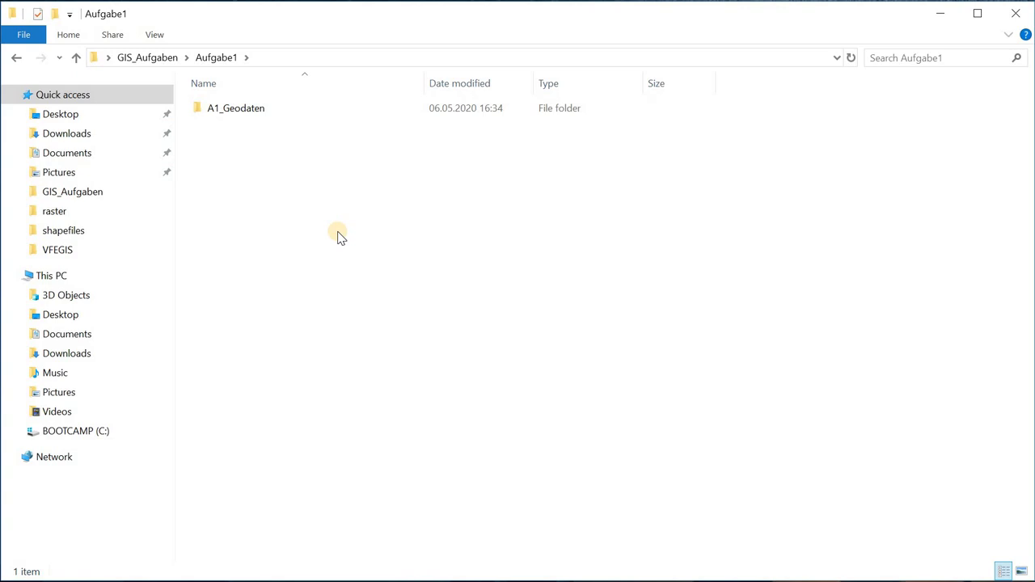
click(231, 111)
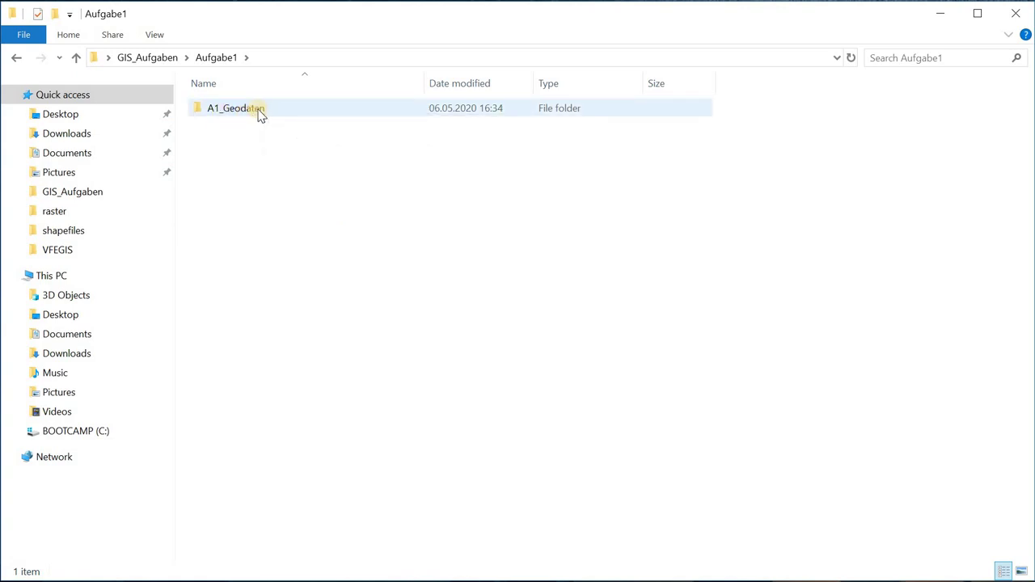
double_click(259, 112)
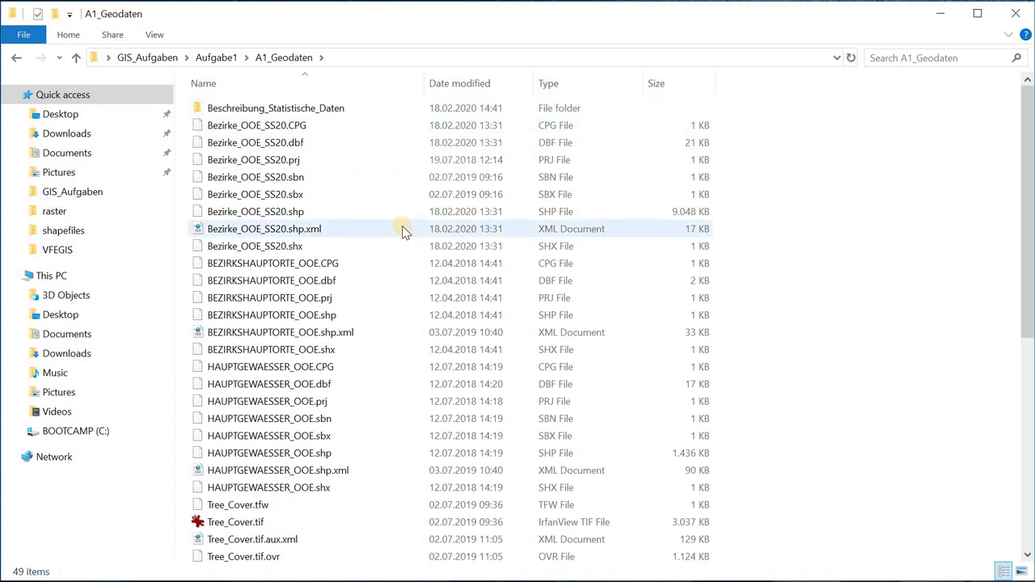
Look through the geodata file list and select all files belonging to the Bezirke_OOE_SS20 shapefile, from .CPG to .shx
scroll(402, 234, down, 7)
scroll(402, 238, up, 7)
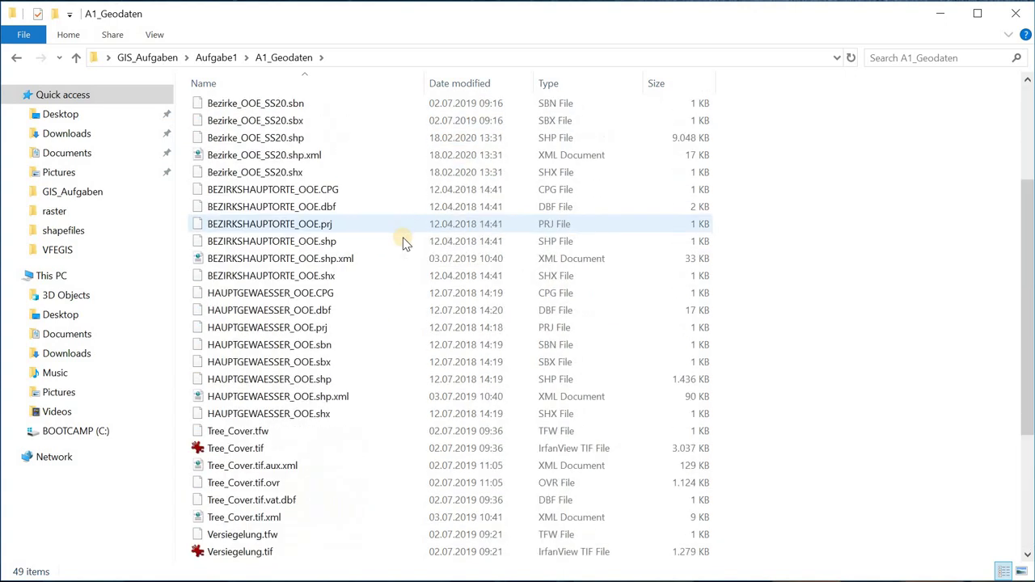
click(397, 268)
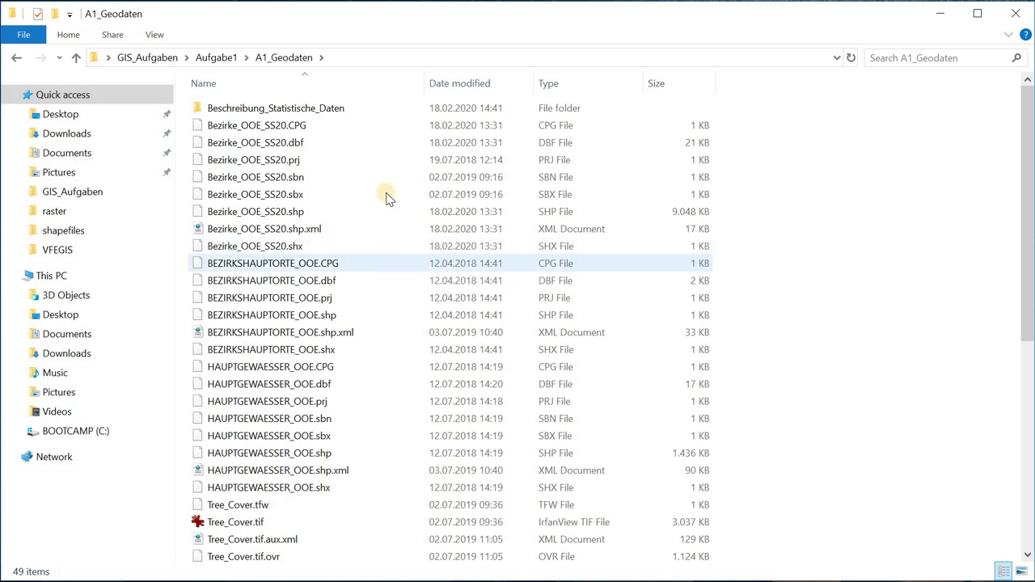
click(397, 132)
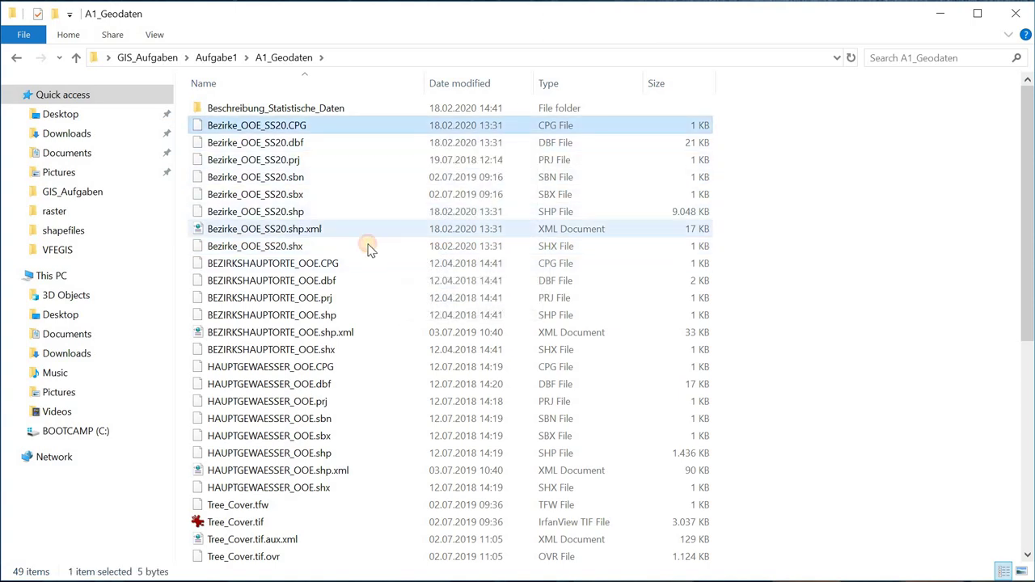
shift+click(344, 249)
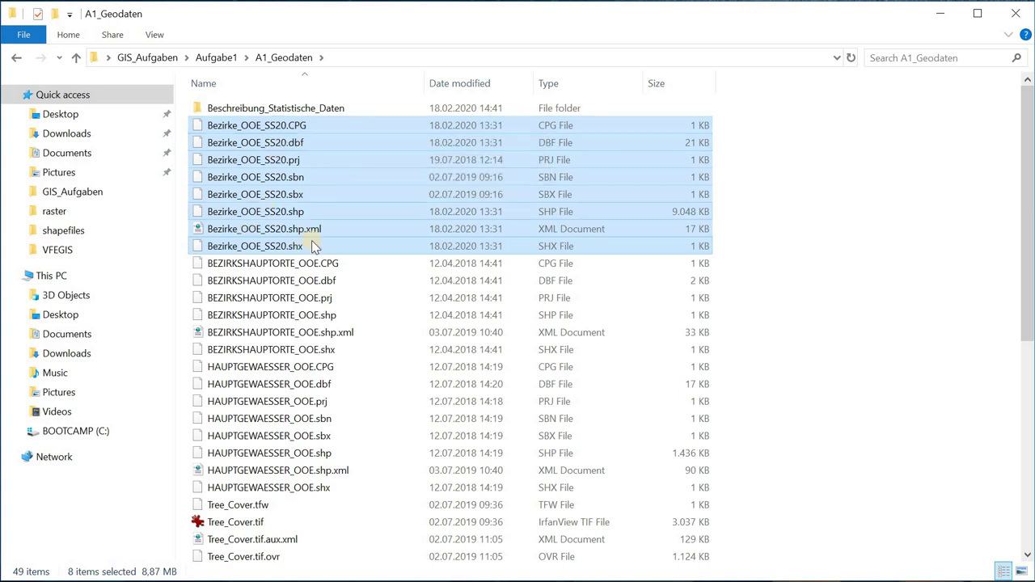
Select all Tree_Cover raster files, from Tree_Cover.tfw to Tree_Cover.tif.xml, and clear the selection
scroll(327, 365, down, 3)
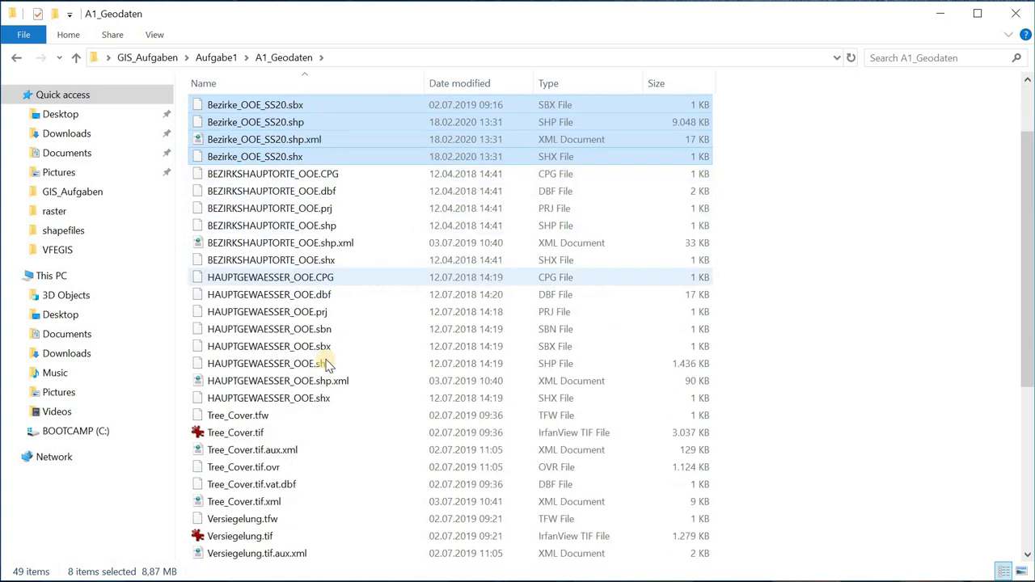
click(328, 372)
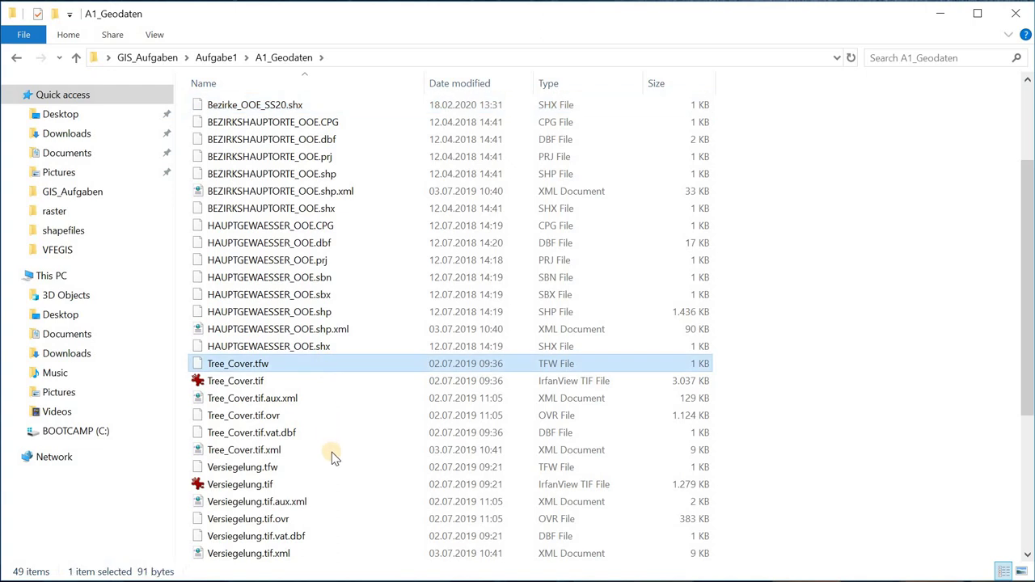
shift+click(331, 452)
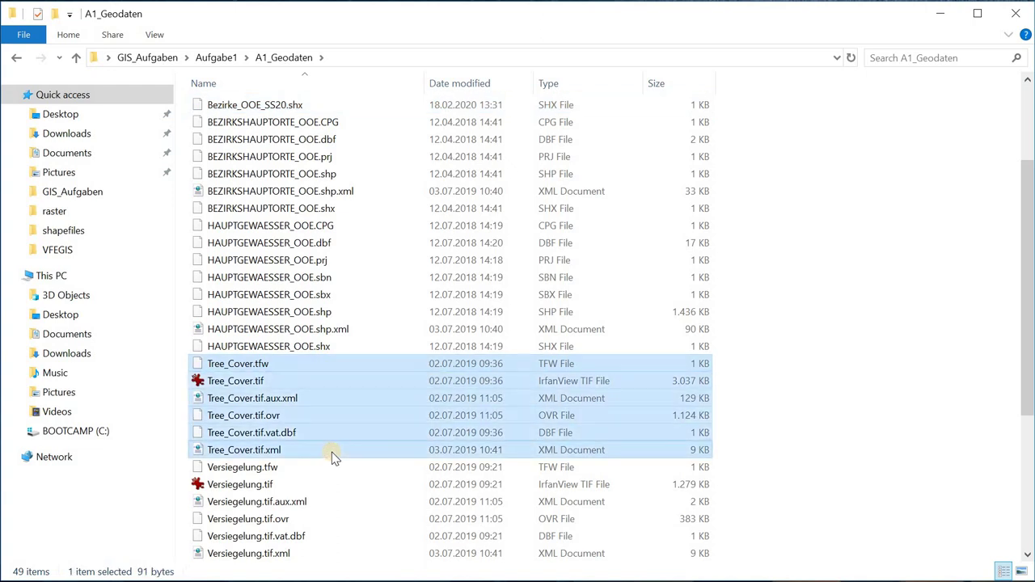
click(772, 339)
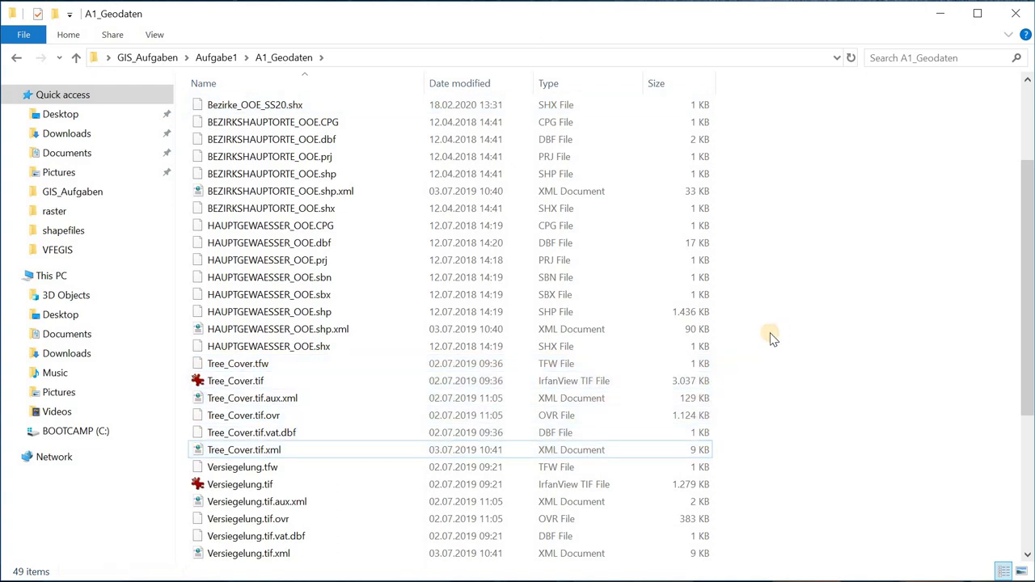
scroll(375, 285, up, 3)
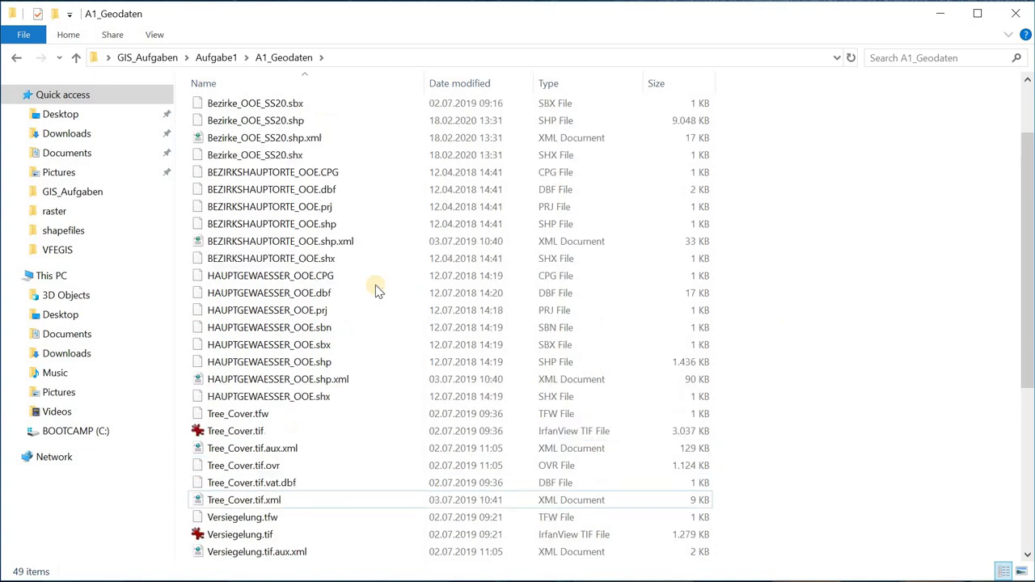
Go through the component files of the BEZIRKSHAUPTORTE_OOE shapefile one by one, from .CPG to .shx, and deselect them
click(298, 266)
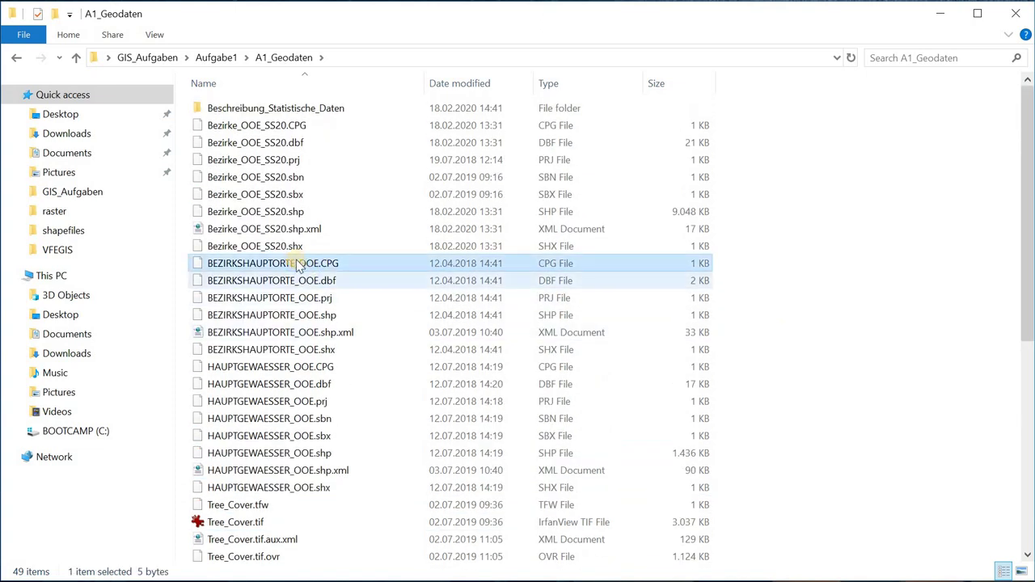
key(Down)
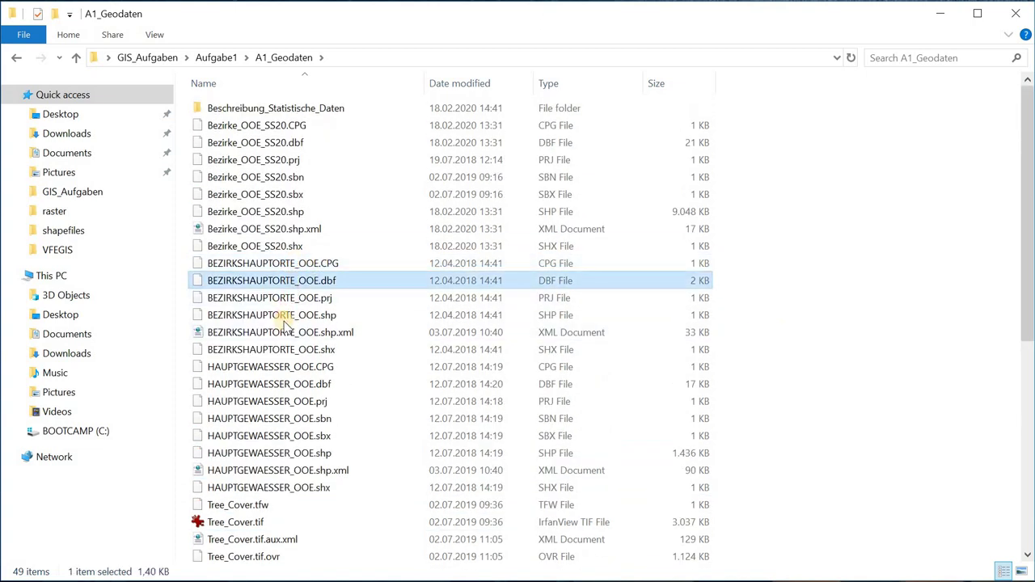
key(Down)
key(Down)
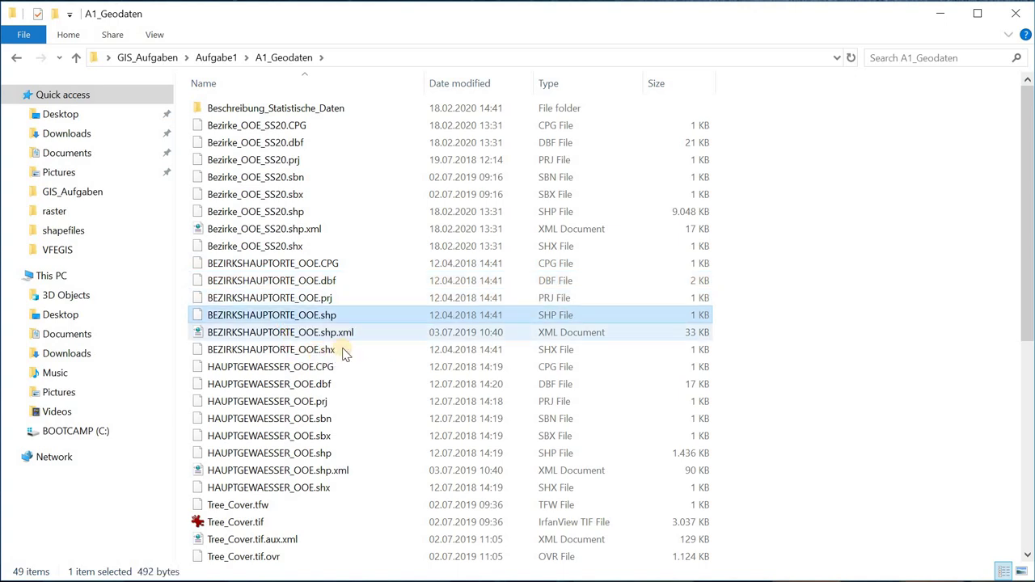
key(Down)
key(Down)
click(834, 296)
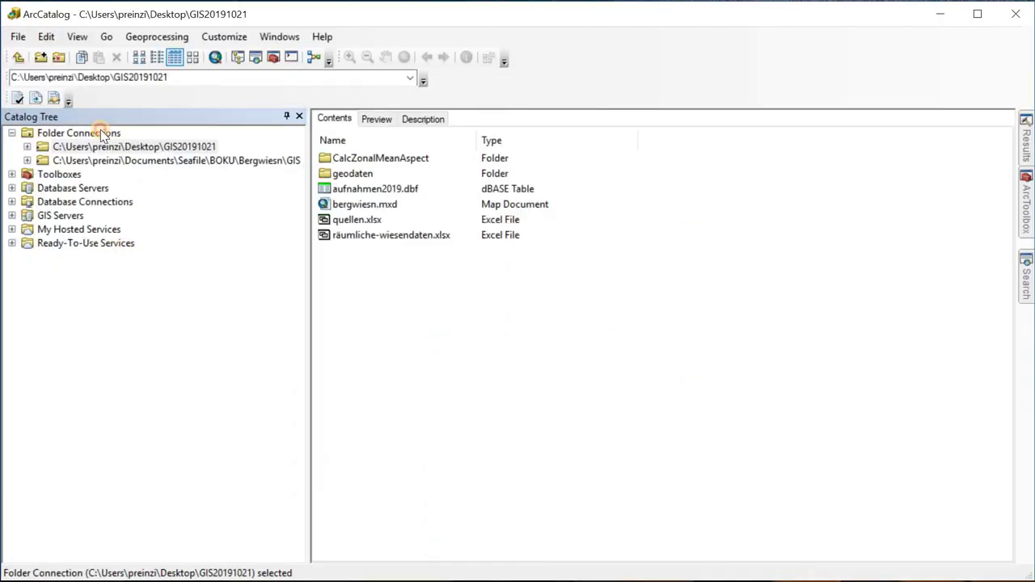
In ArcCatalog, add a folder connection to Aufgabe1 inside the GIS_Aufgaben folder on the desktop
click(102, 132)
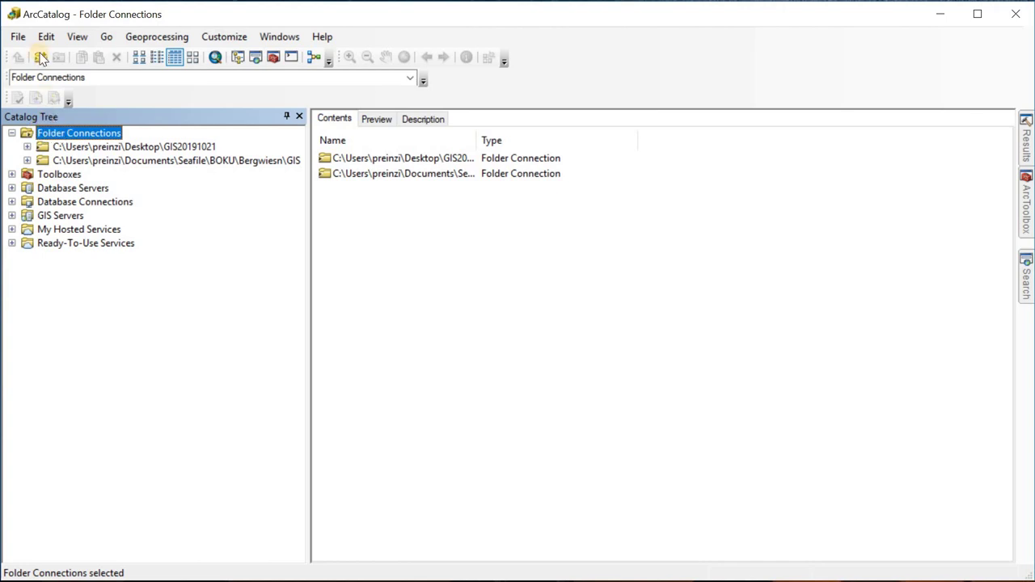
right_click(33, 134)
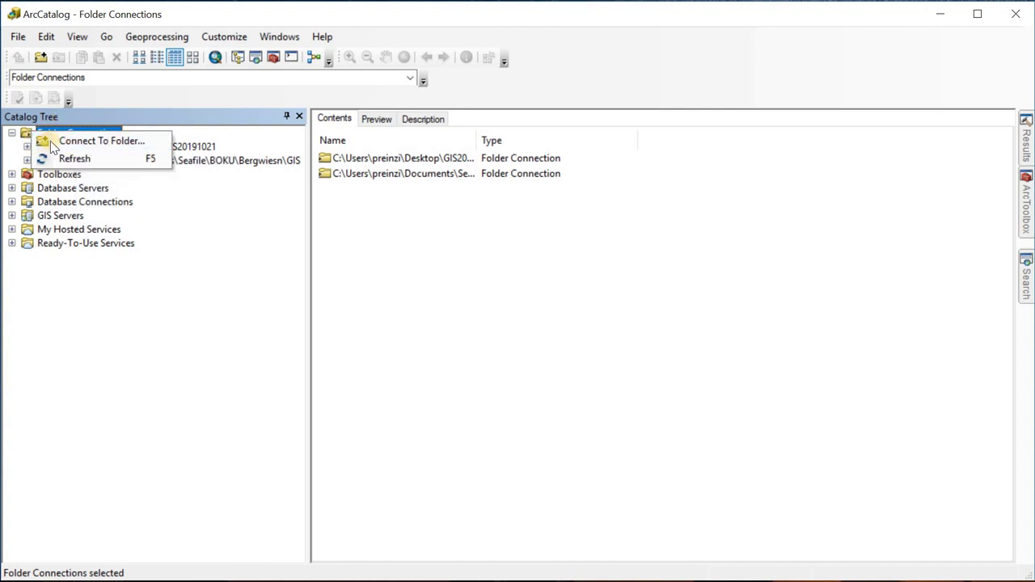
click(50, 141)
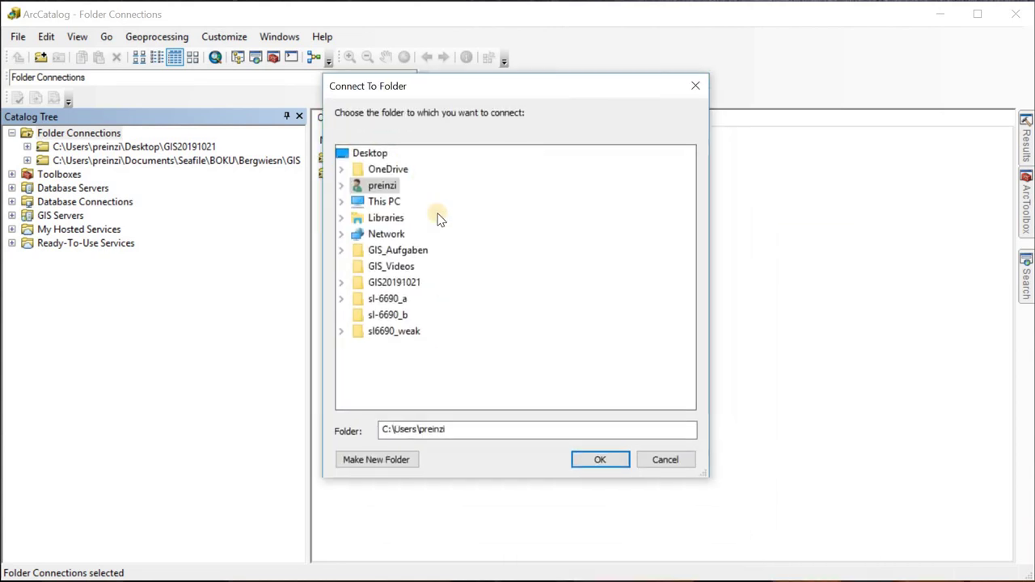
double_click(391, 255)
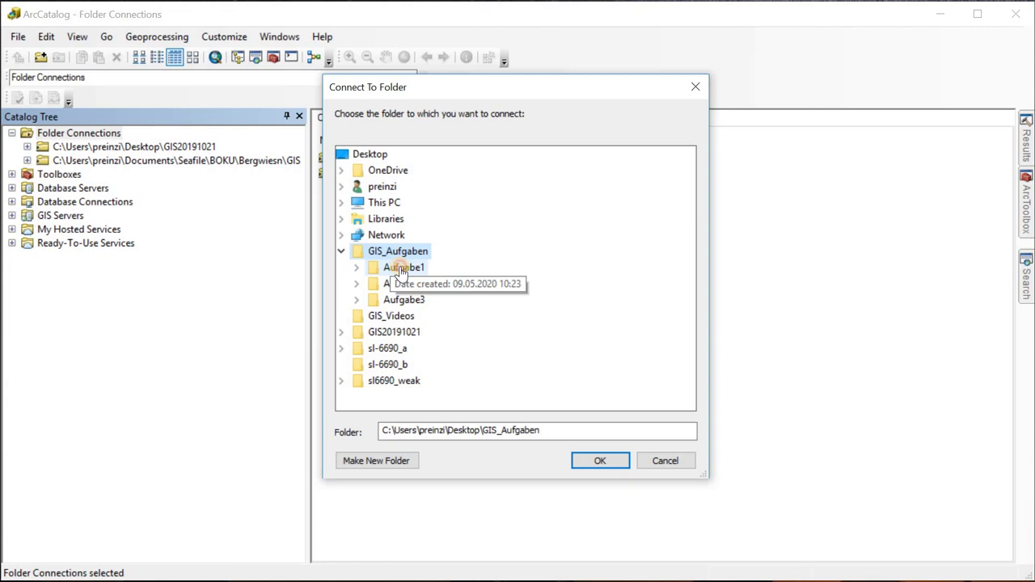
double_click(400, 270)
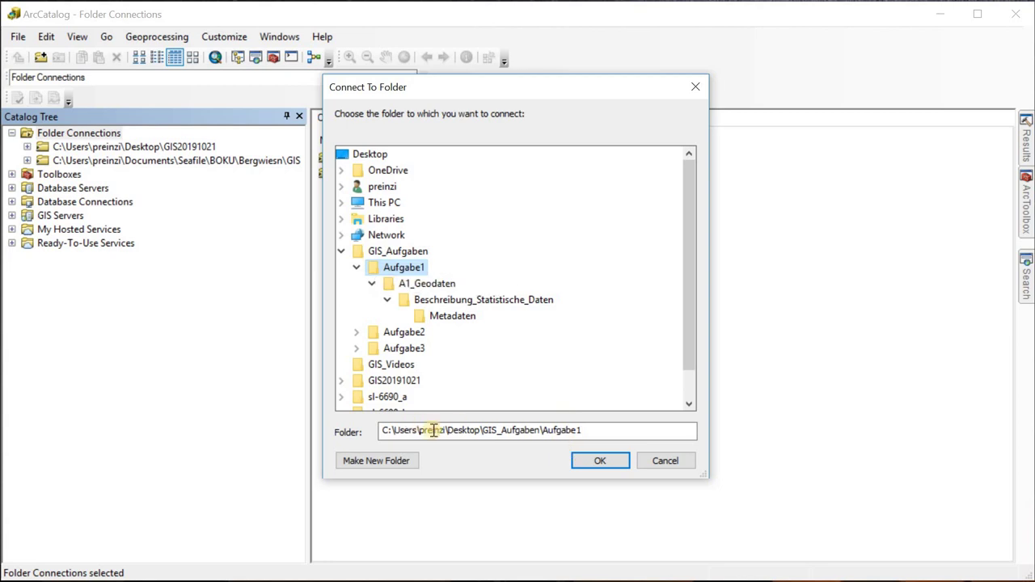
click(595, 461)
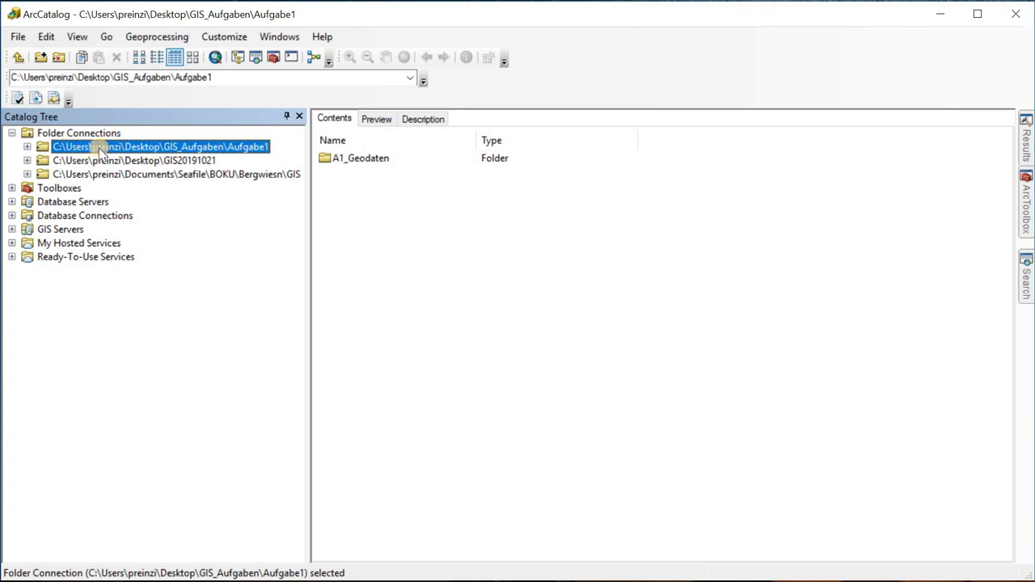
Expand the Aufgabe1 connection and its A1_Geodaten folder in the catalog tree, and list that folder's contents
click(27, 146)
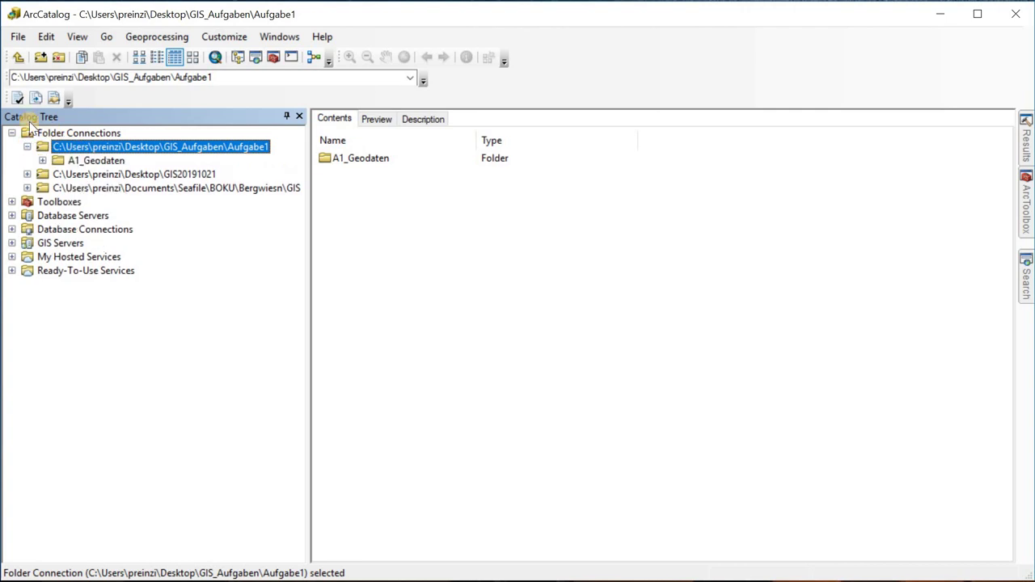
click(43, 160)
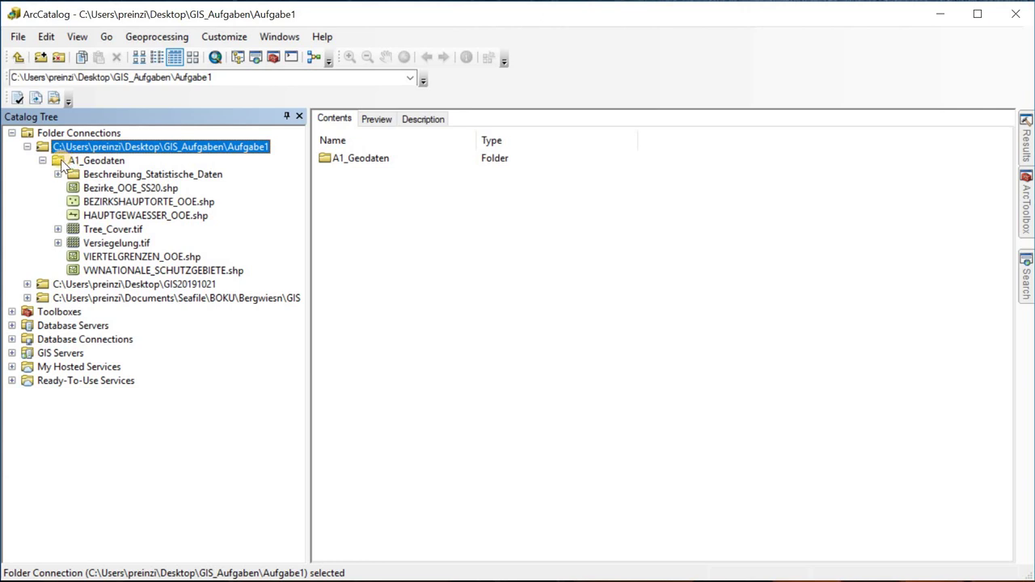
click(400, 180)
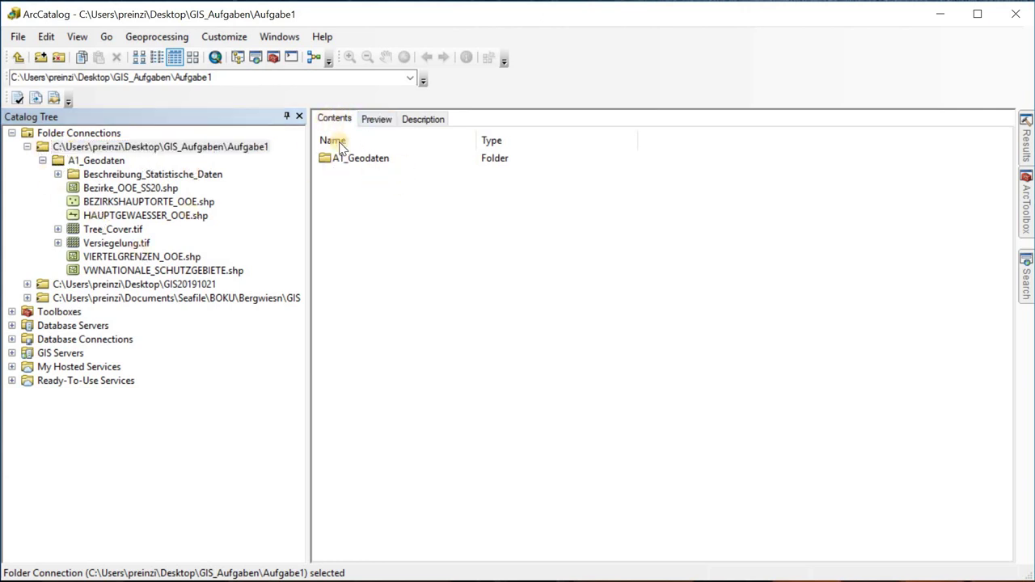
double_click(381, 161)
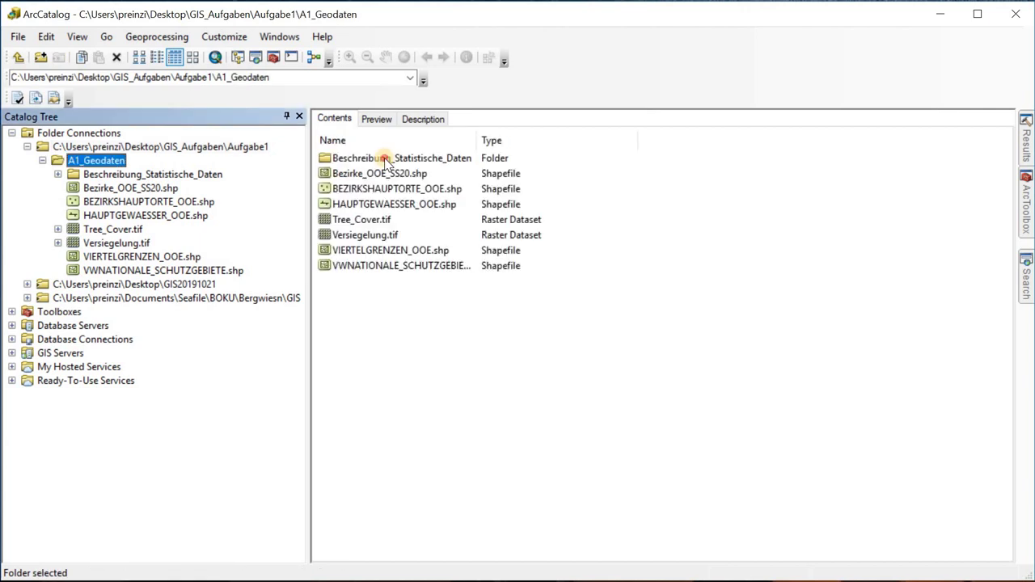
Look inside the Beschreibung_Statistische_Daten subfolder and return to A1_Geodaten
double_click(385, 159)
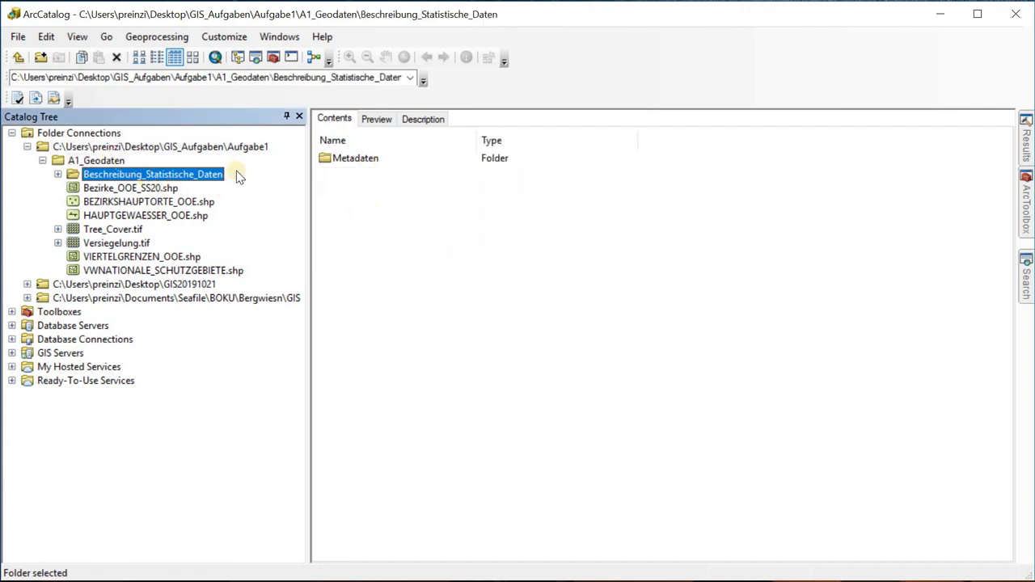
click(105, 160)
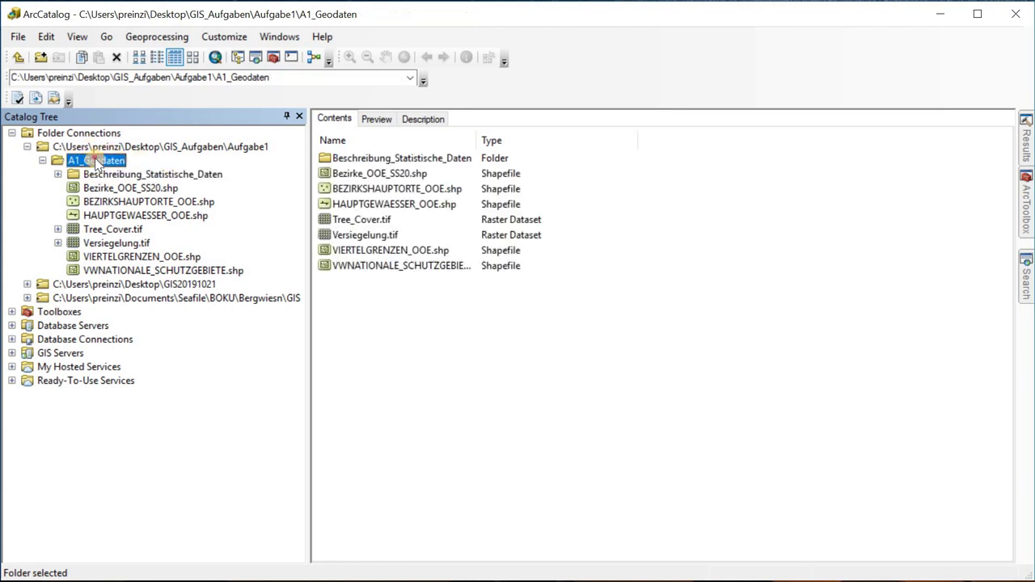
double_click(413, 160)
key(BackSpace)
Place File Explorer beside ArcCatalog and compare the Bezirke_OOE_SS20 component files with the catalog's Bezirke_OOE_SS20.shp entry
key(alt+Tab)
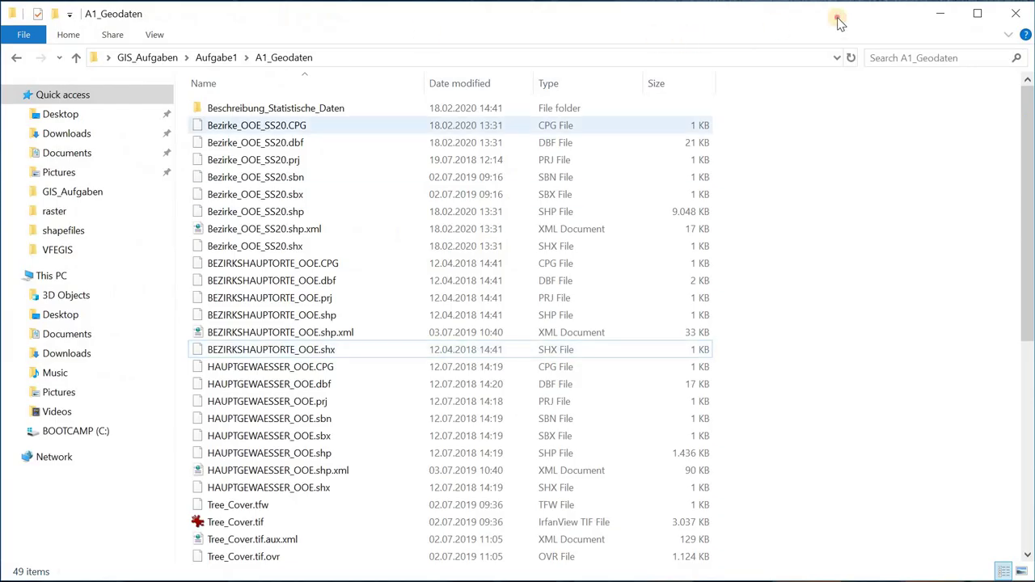
key(super+Right)
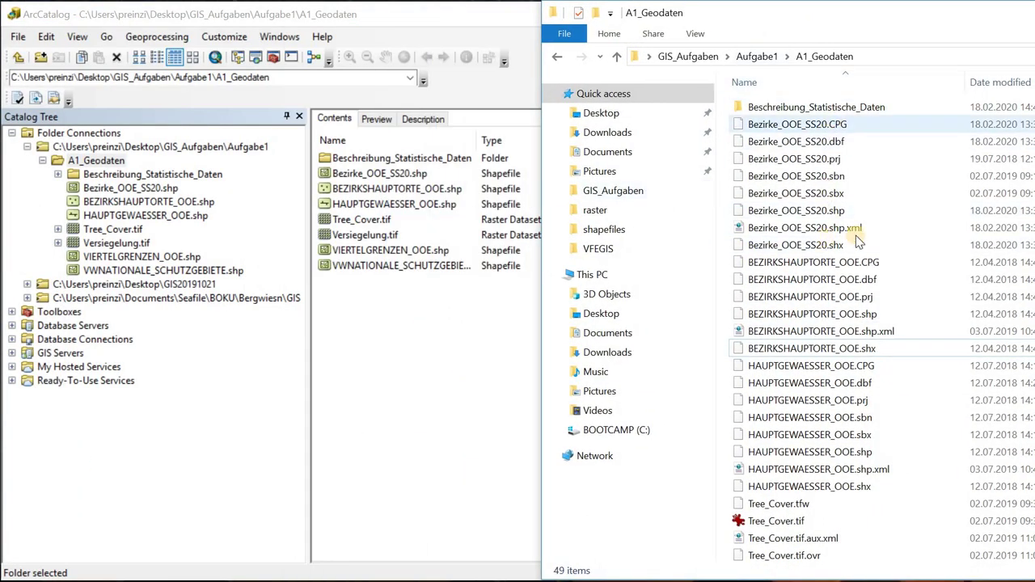
click(833, 125)
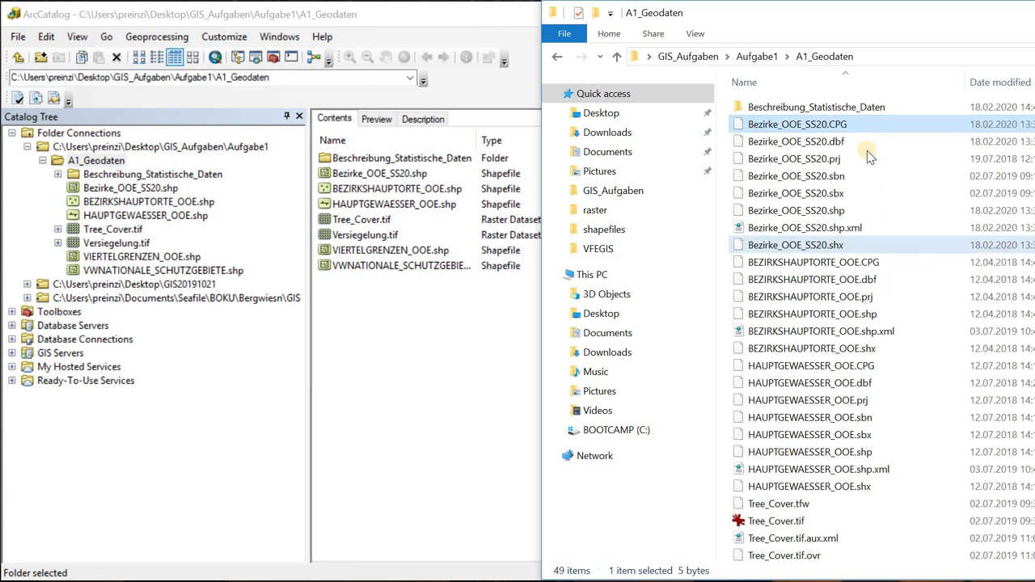
shift+click(869, 245)
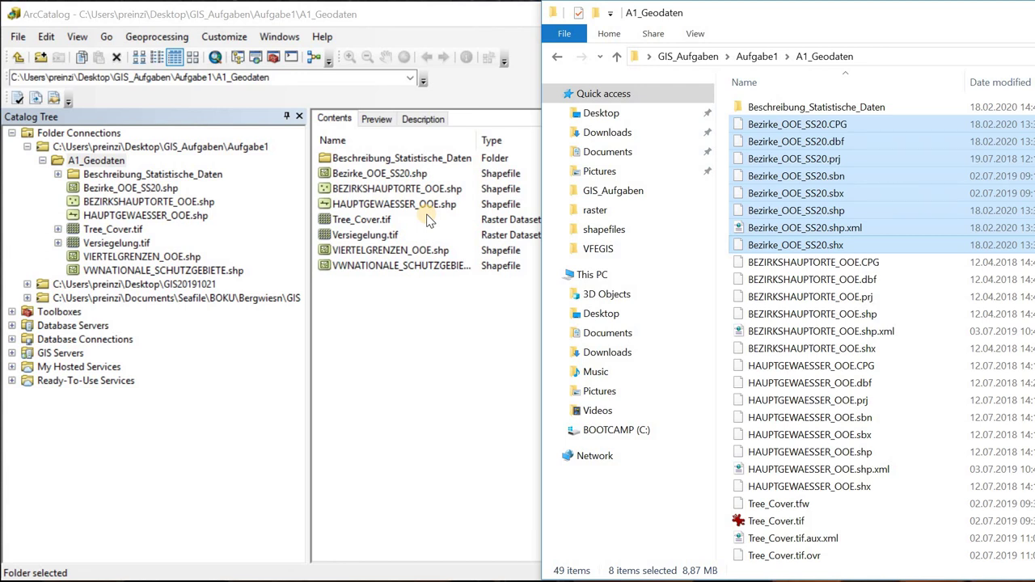
click(385, 180)
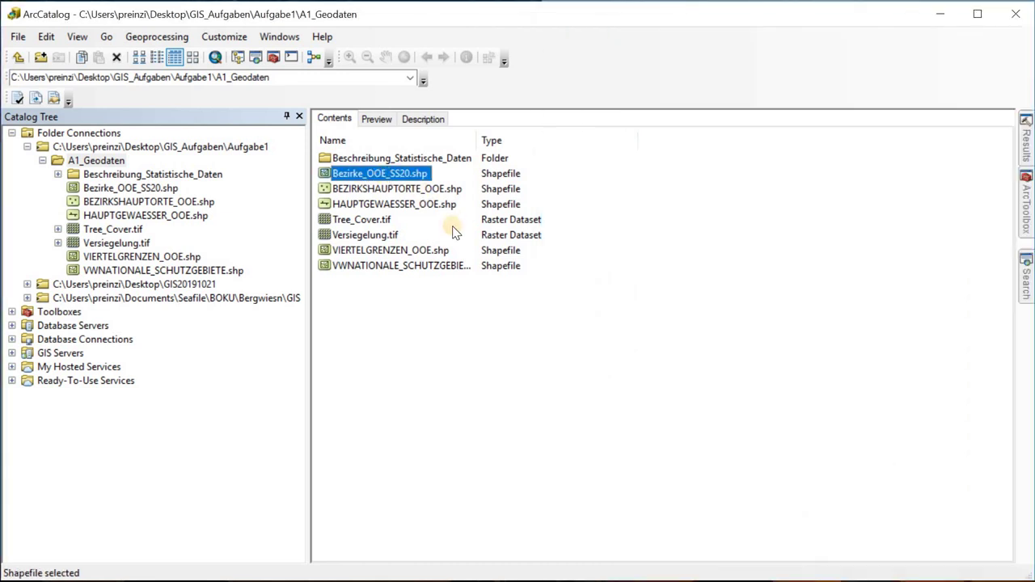
click(425, 336)
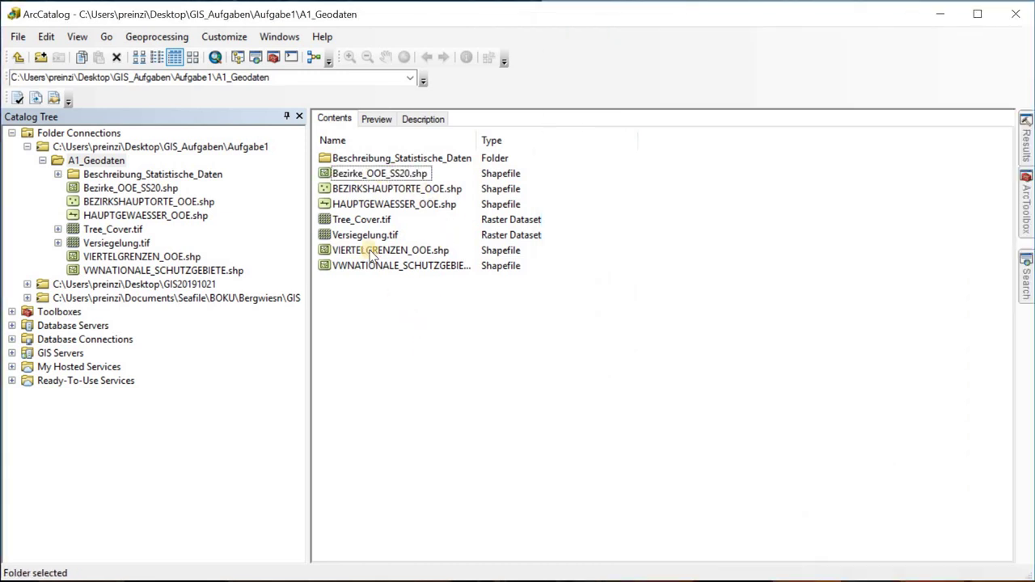
Check the types of BEZIRKSHAUPTORTE_OOE.shp, HAUPTGEWAESSER_OOE.shp and Tree_Cover.tif in the A1_Geodaten contents list
click(330, 191)
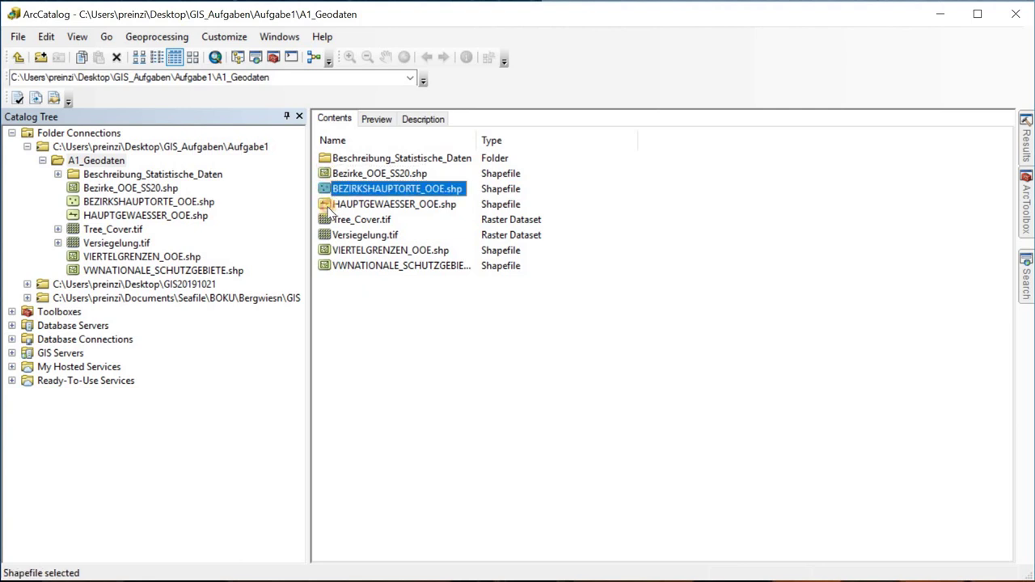
click(326, 207)
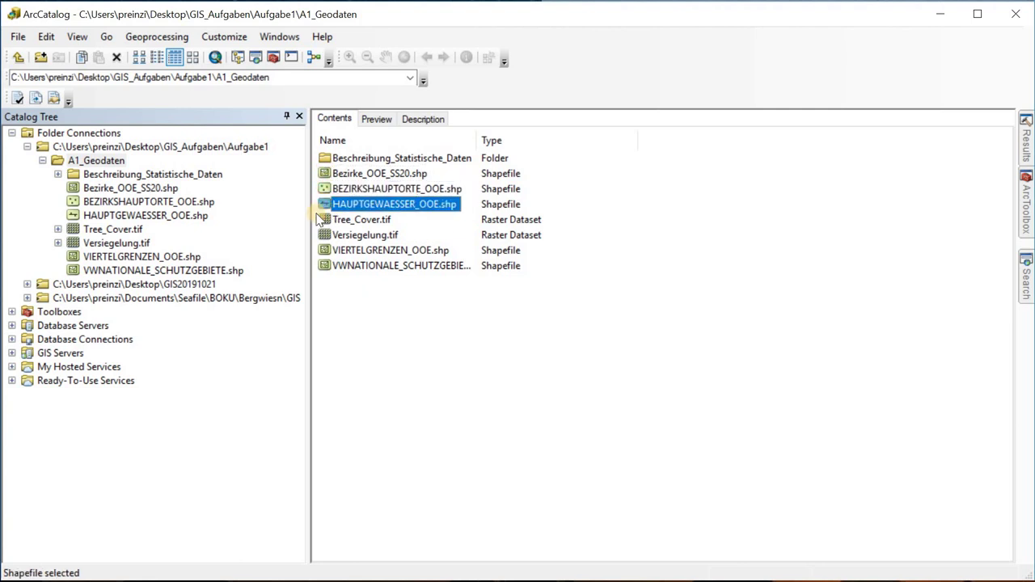
click(356, 221)
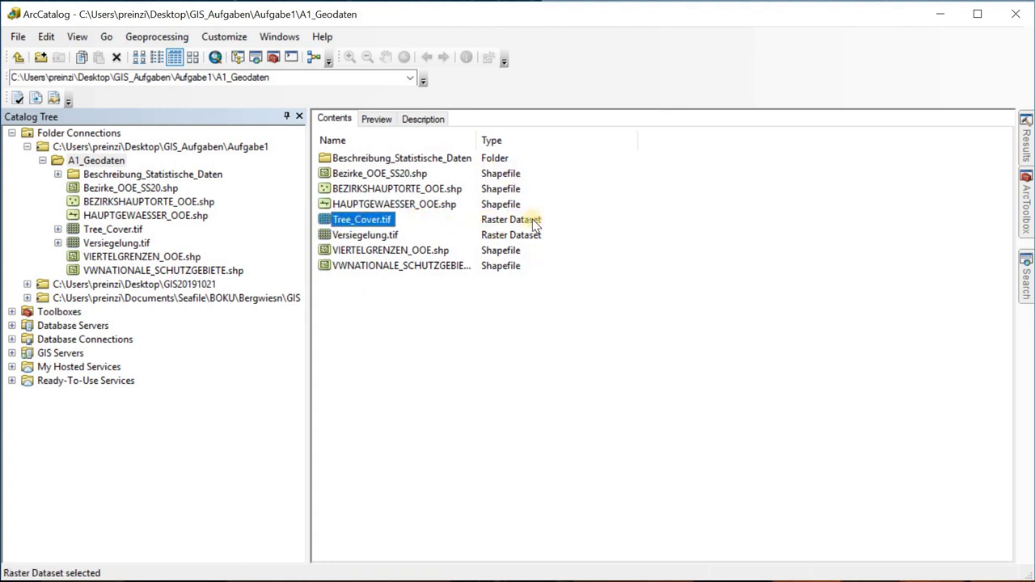
click(450, 215)
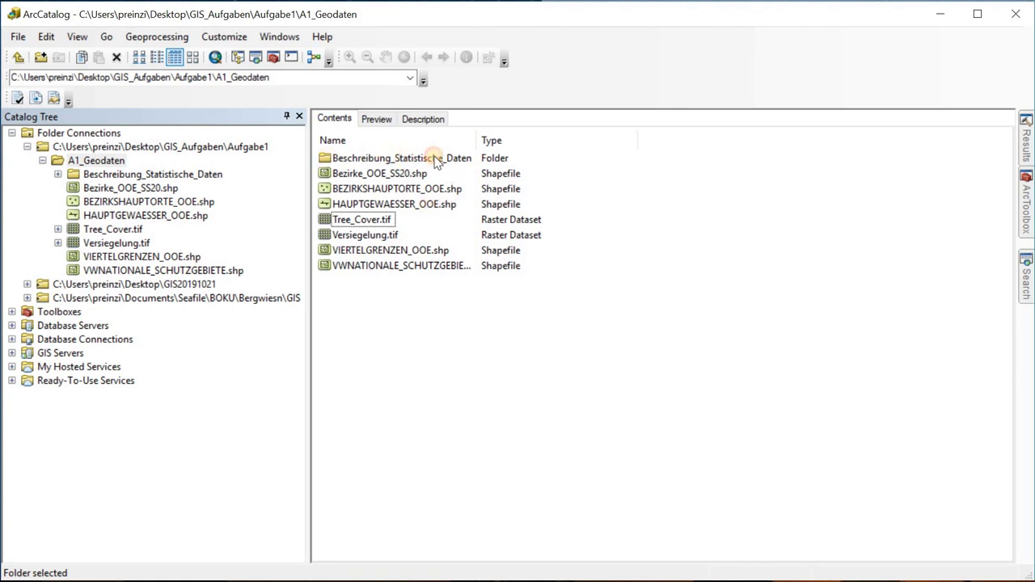
Open the Metadaten folder inside Beschreibung_Statistische_Daten in ArcCatalog and in File Explorer to compare the listed contents
double_click(404, 159)
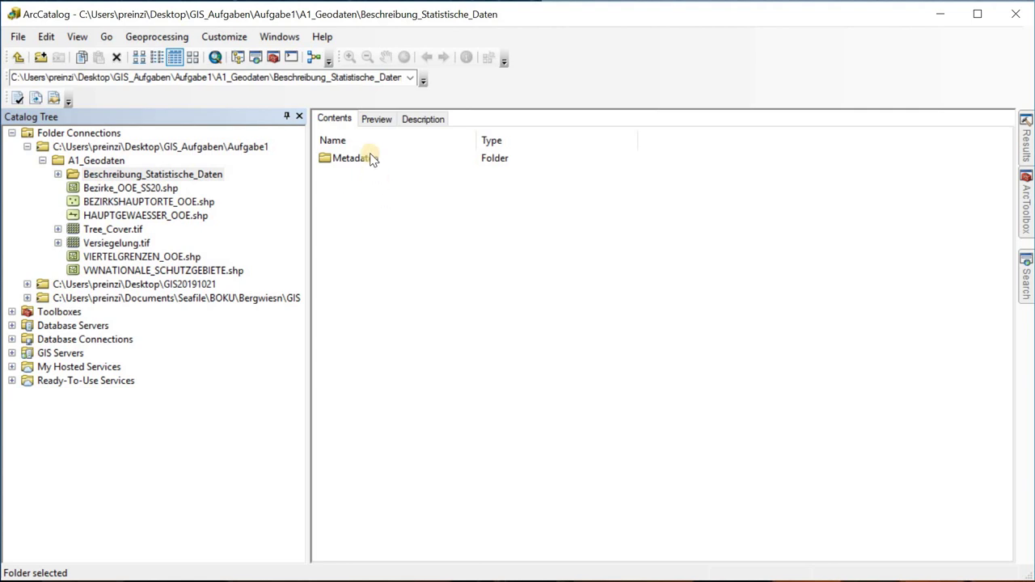
double_click(364, 157)
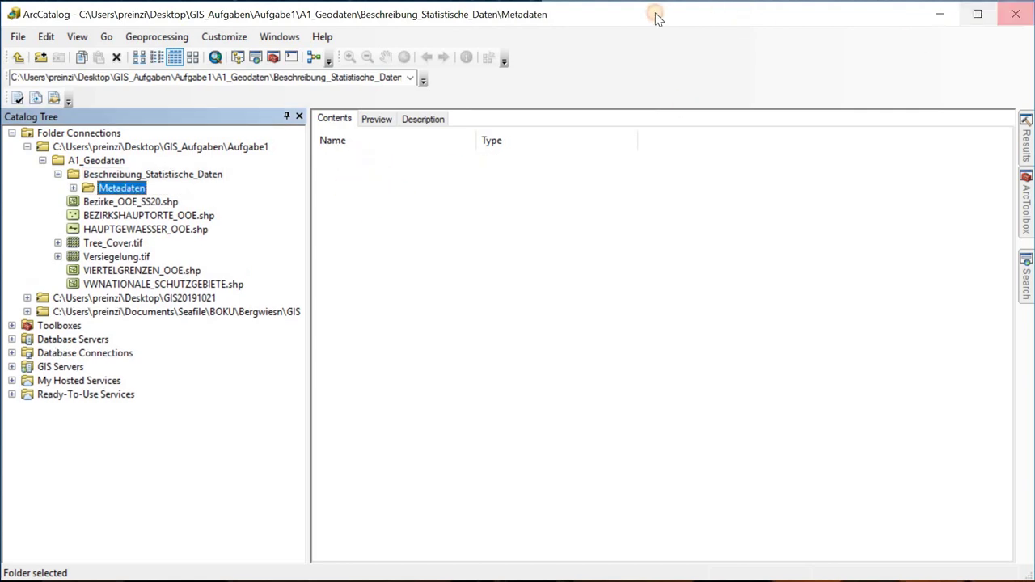
drag(654, 13, 572, 15)
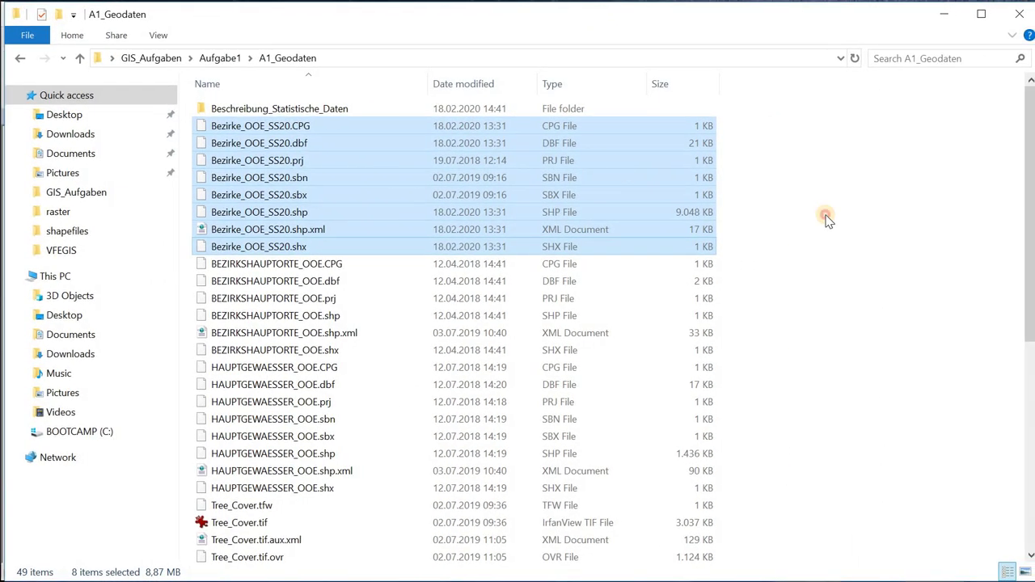
click(359, 113)
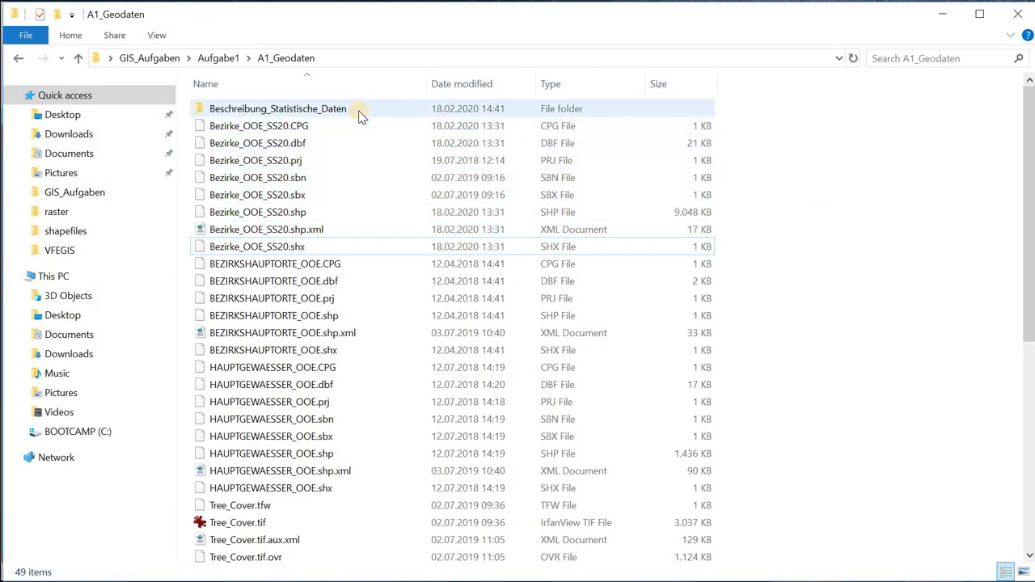
double_click(358, 113)
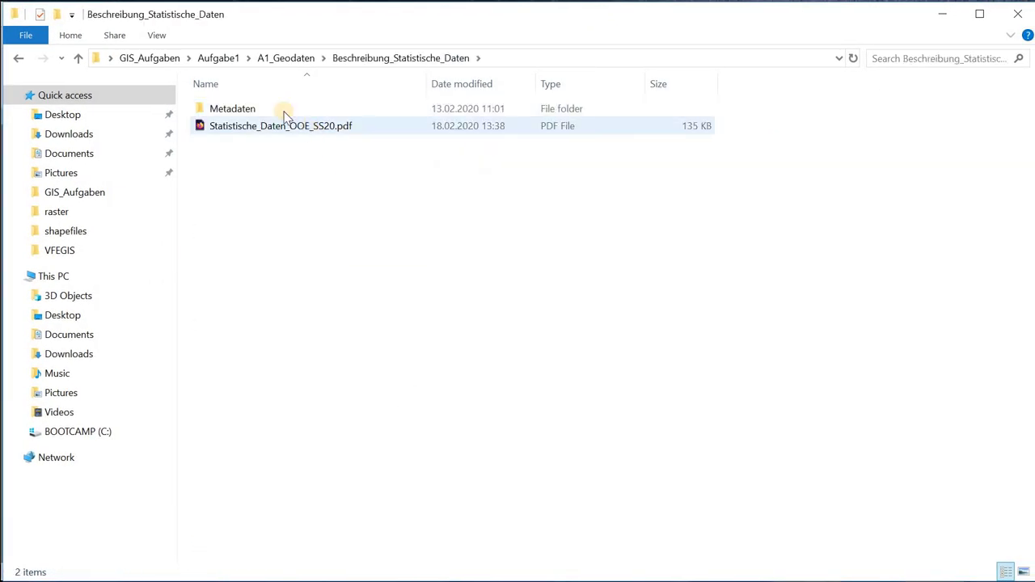
double_click(279, 108)
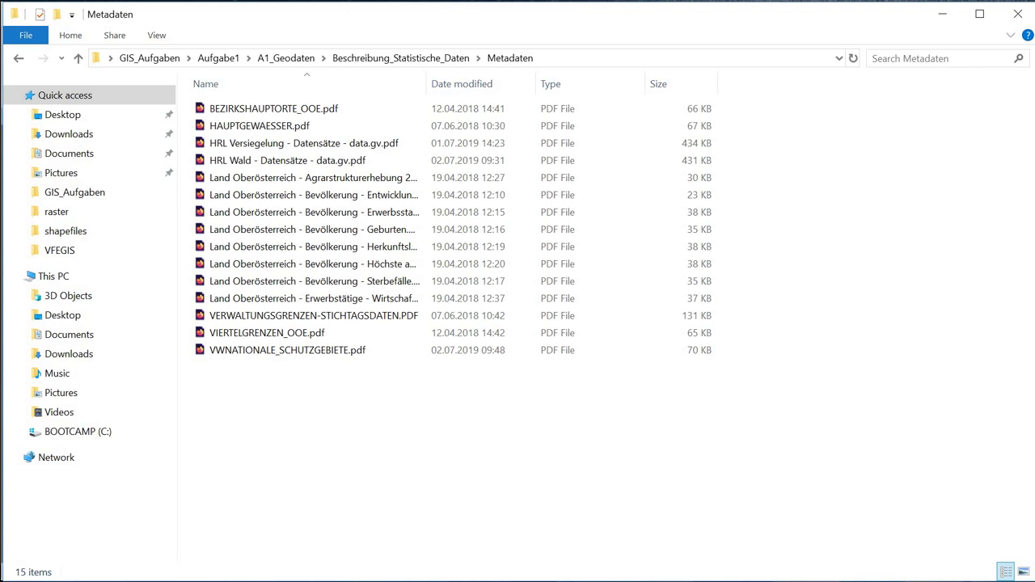
Switch back to ArcCatalog, list the A1_Geodaten contents again and select HAUPTGEWAESSER_OOE.shp, leaving its name unedited
key(alt+Tab)
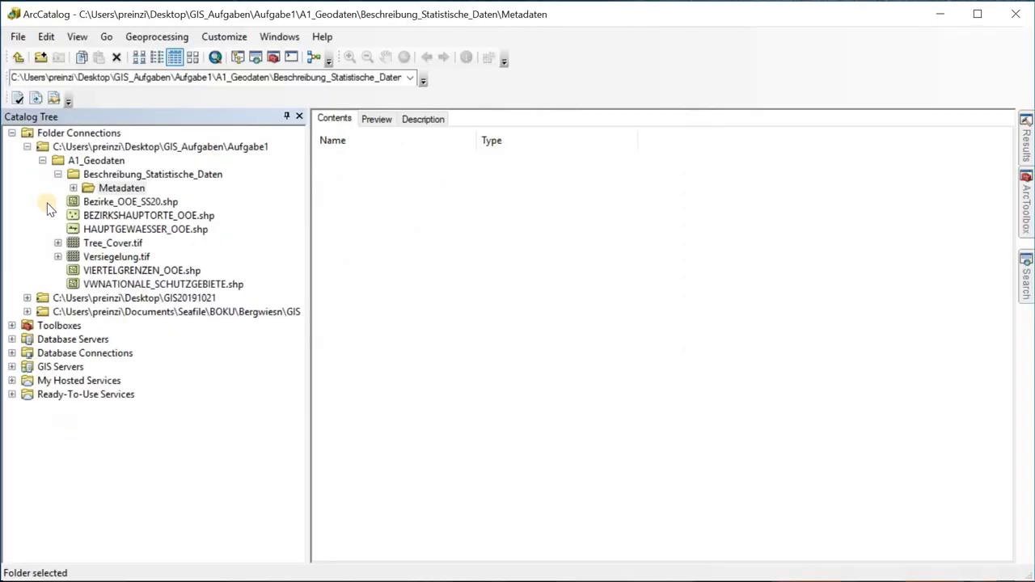
click(55, 162)
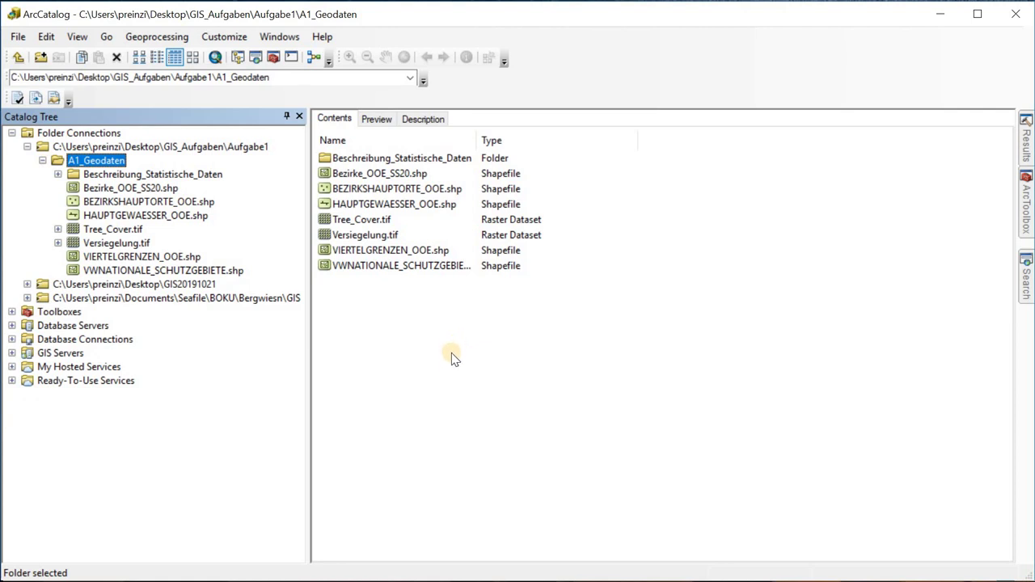
click(400, 205)
click(396, 205)
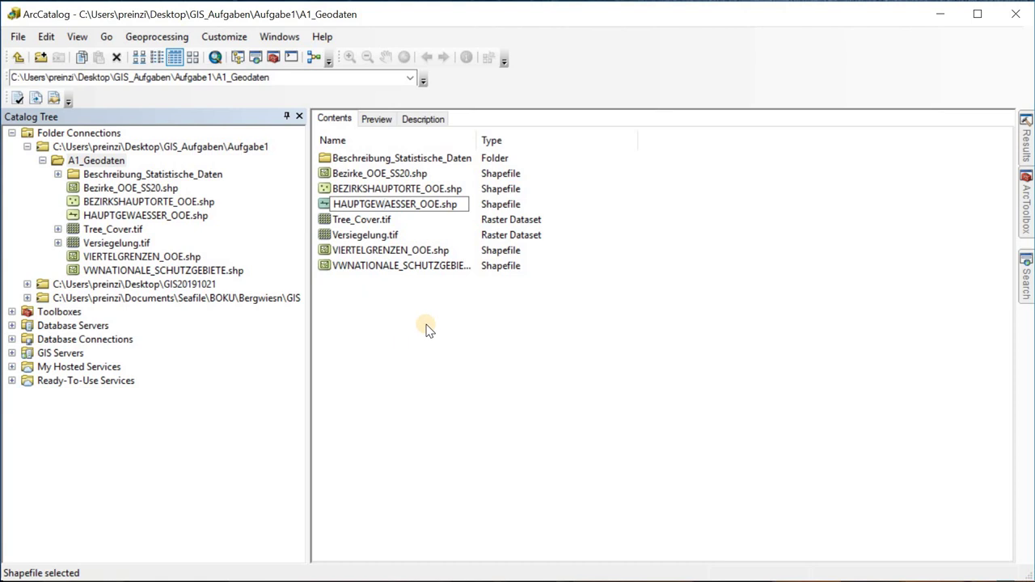
click(423, 276)
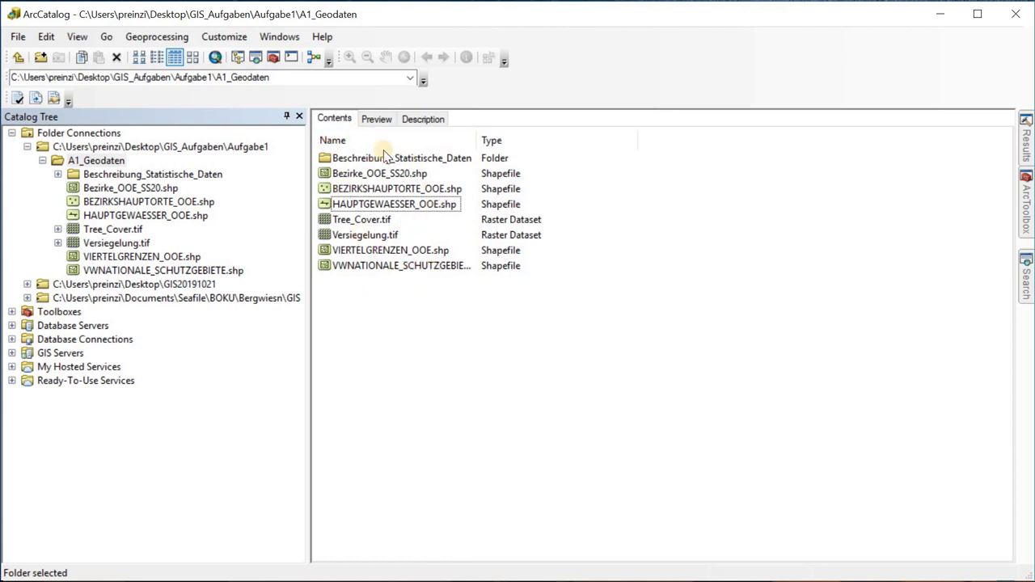
Preview the geography of the Bezirke_OOE_SS20.shp shapefile
drag(403, 317, 354, 123)
click(377, 119)
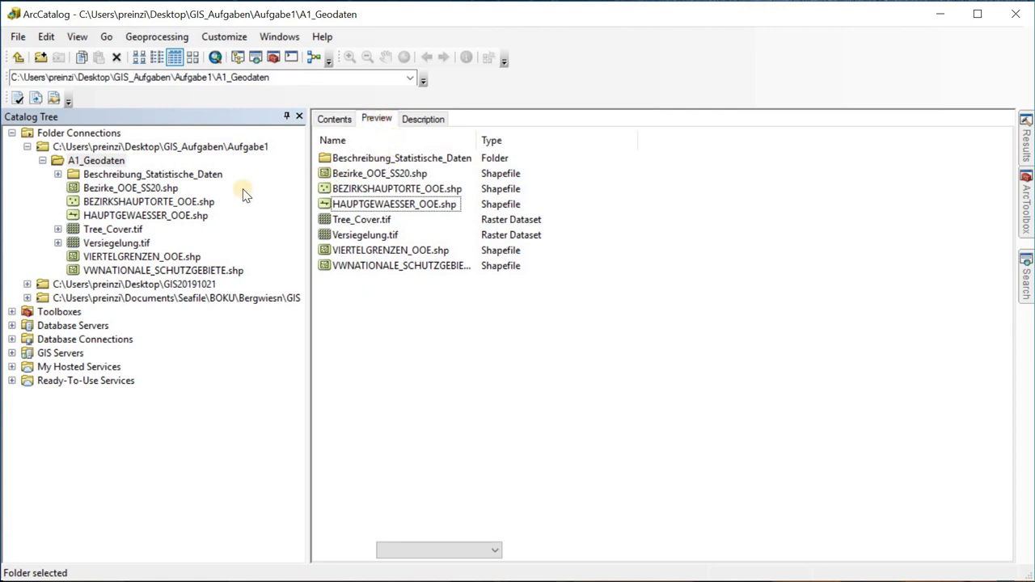
click(119, 188)
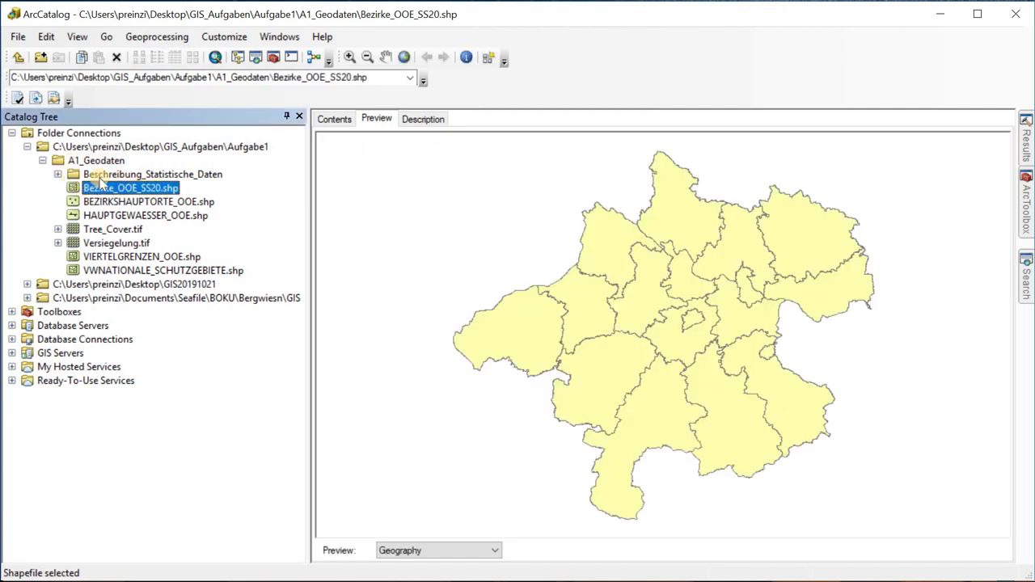
click(110, 192)
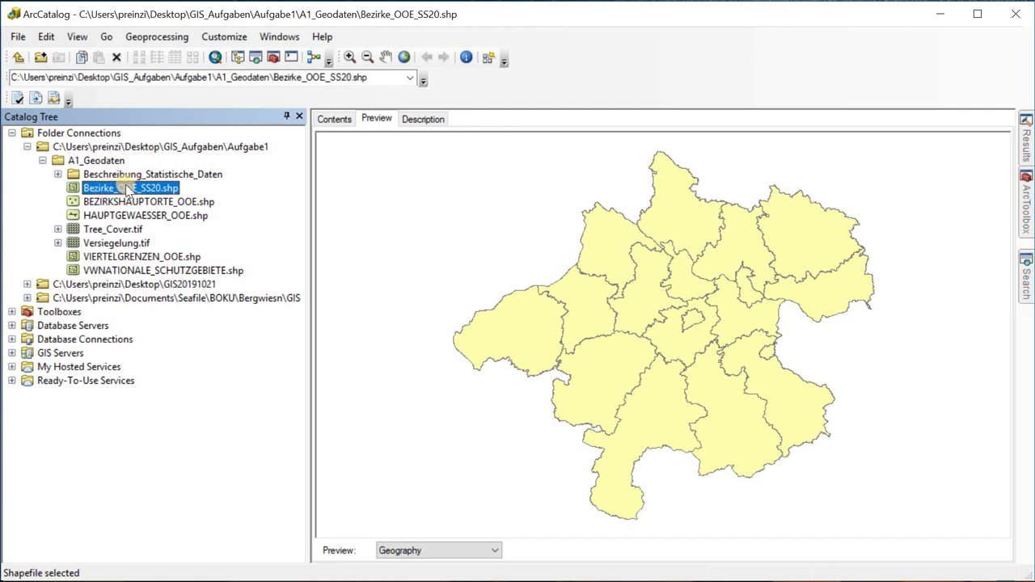
click(377, 119)
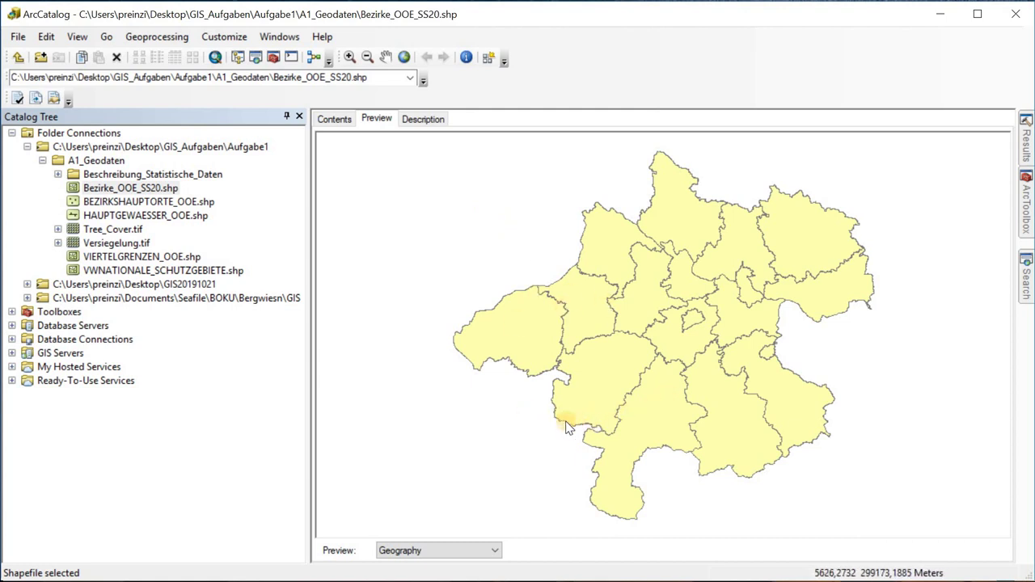
Preview the geography of BEZIRKSHAUPTORTE_OOE.shp, HAUPTGEWAESSER_OOE.shp and the Tree_Cover.tif raster one after another
click(169, 202)
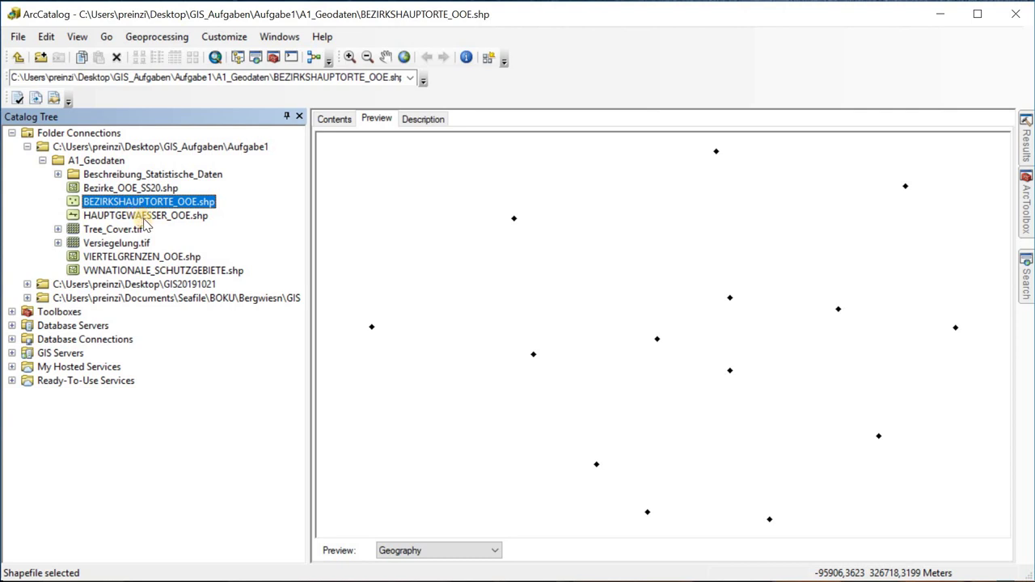
click(144, 216)
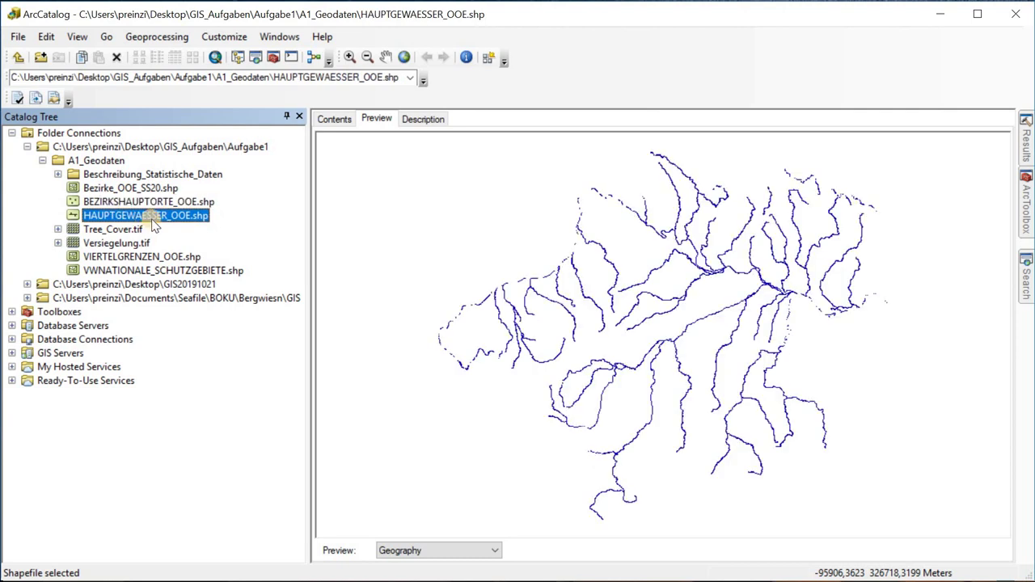
click(132, 230)
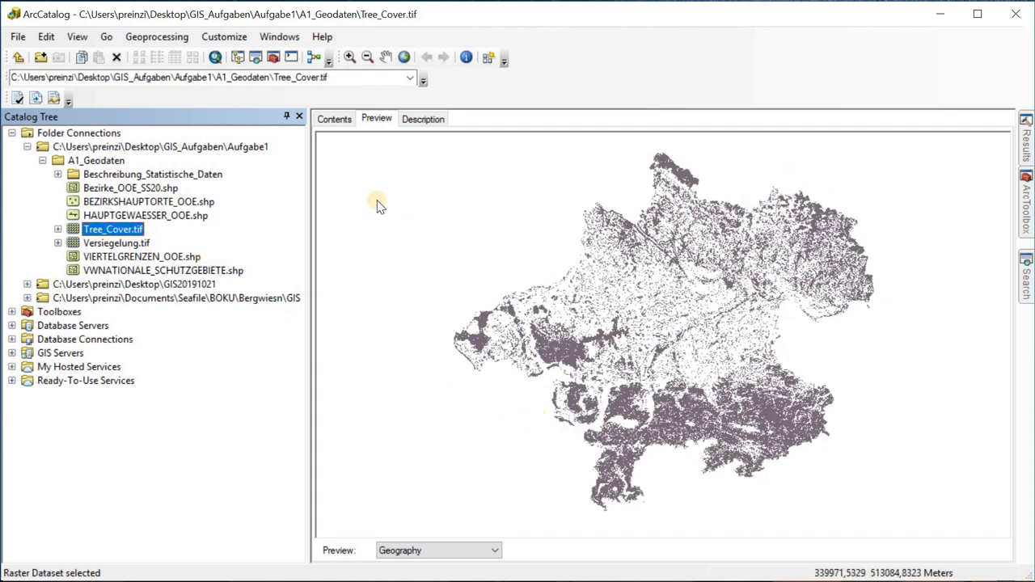
Select BEZIRKSHAUPTORTE_OOE.shp and display its item description
click(148, 202)
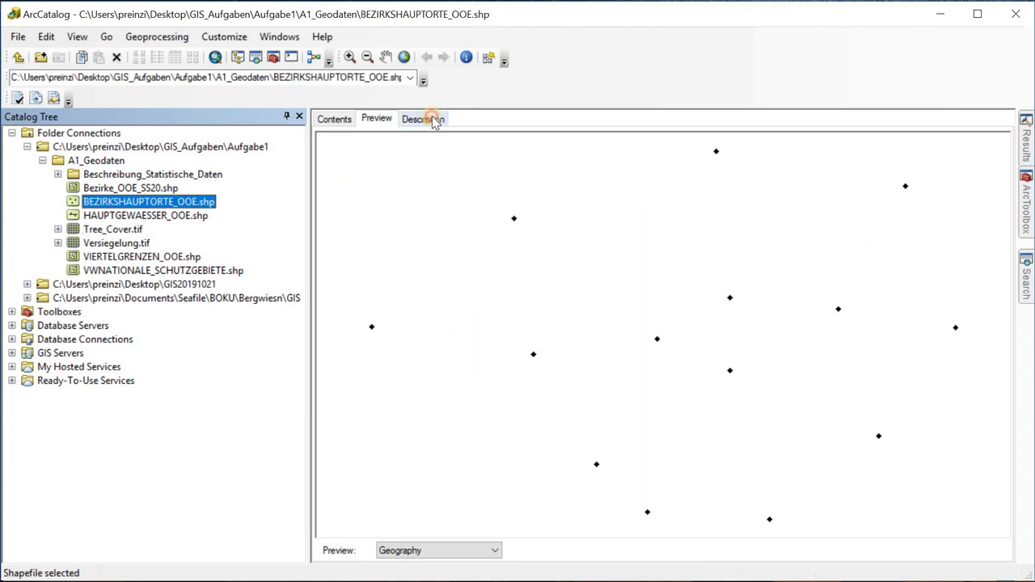
click(437, 119)
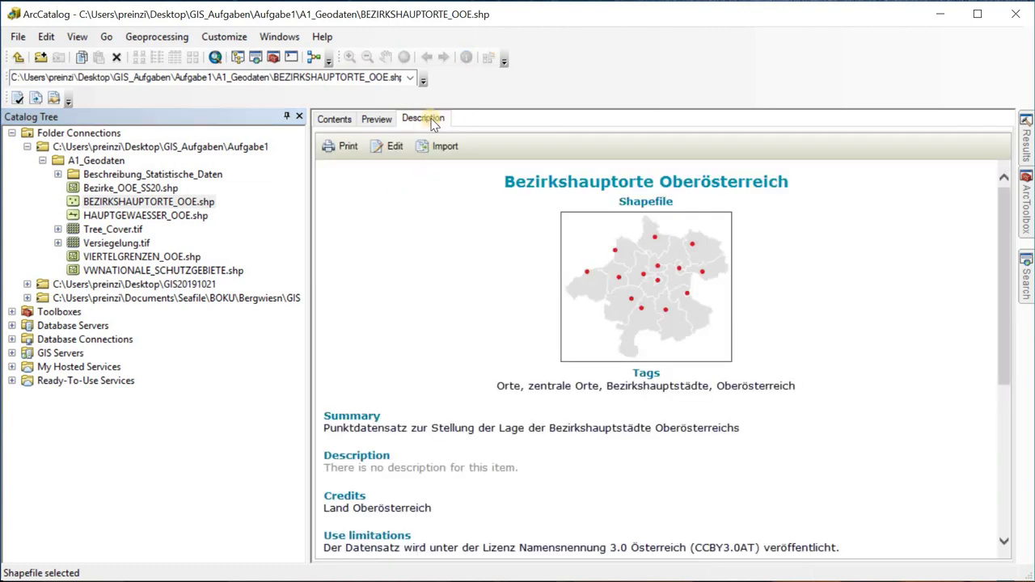
click(191, 202)
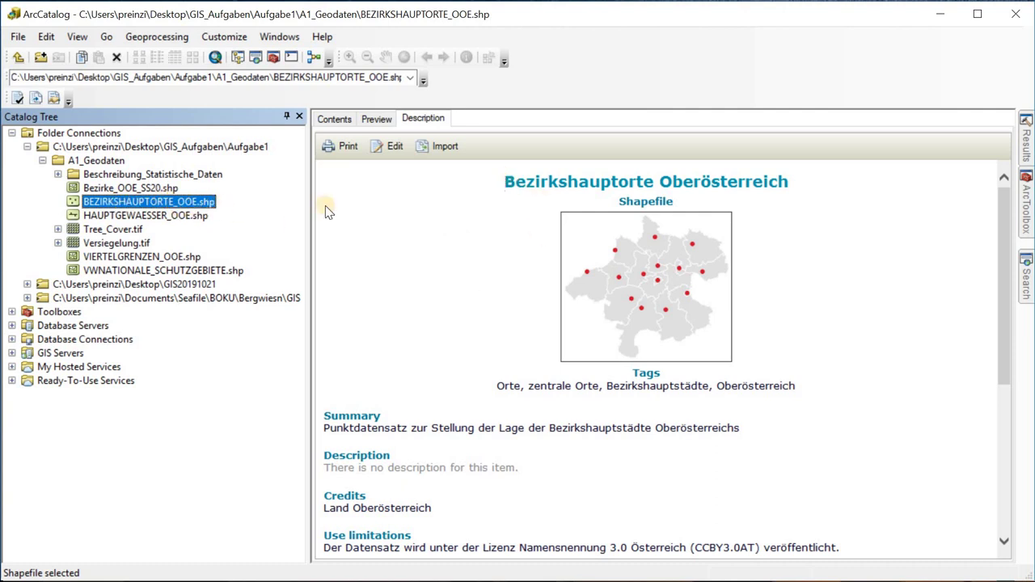
click(807, 194)
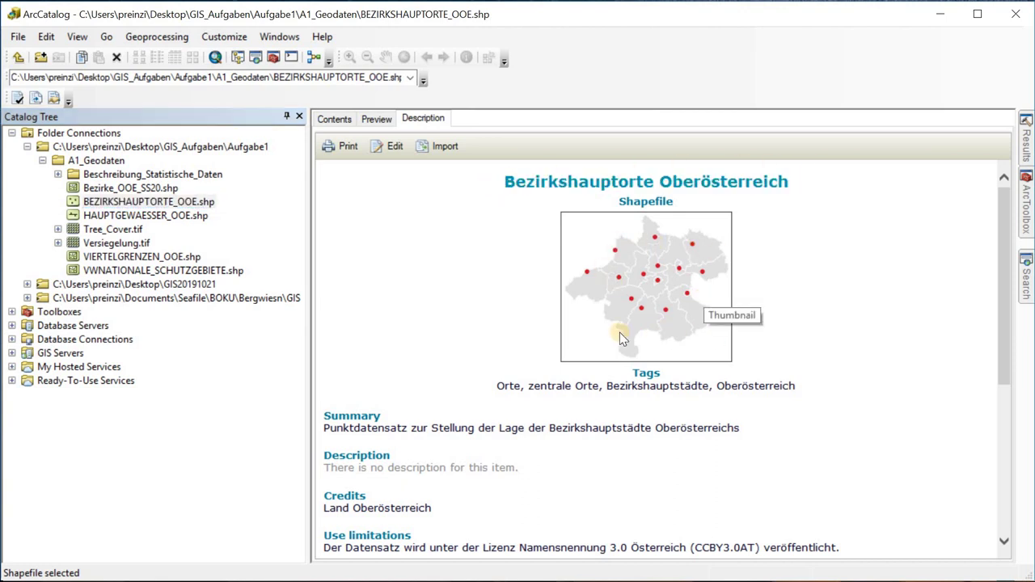
Read through the BEZIRKSHAUPTORTE_OOE.shp description, examining its tags, summary, credits, use limitations and extent
scroll(518, 326, down, 1)
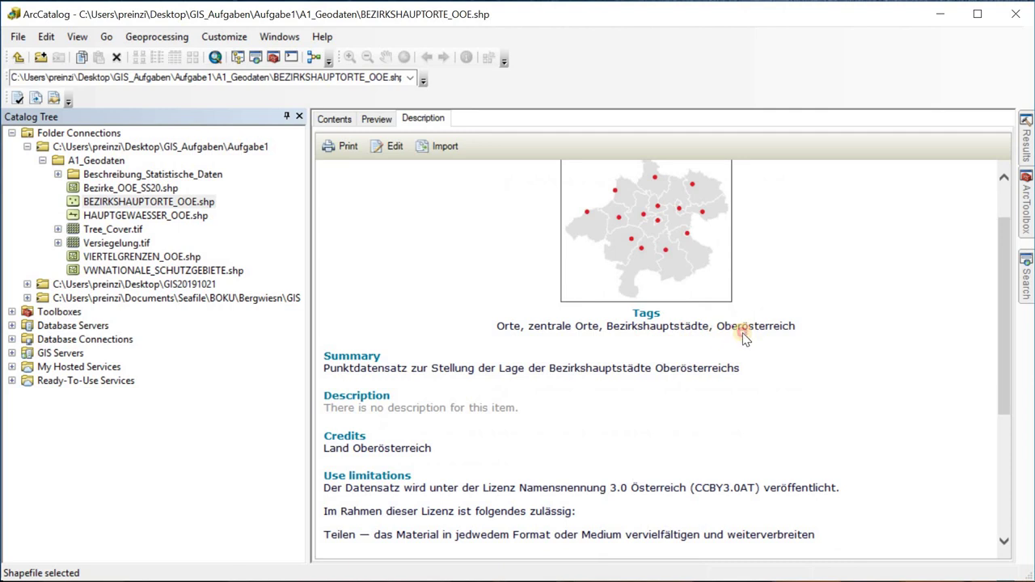
drag(742, 325, 344, 371)
click(344, 371)
drag(627, 372, 323, 369)
scroll(431, 349, down, 2)
click(330, 329)
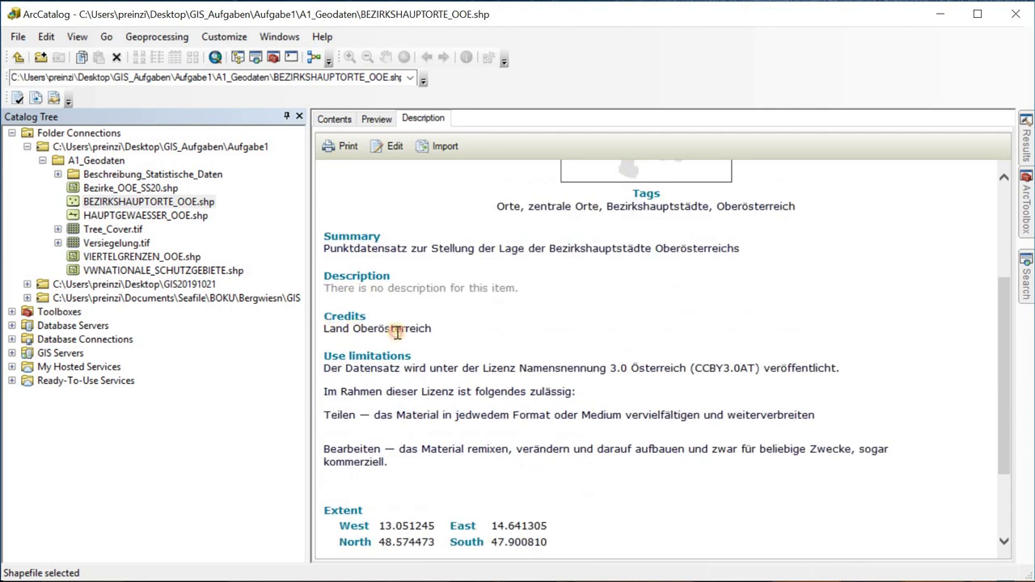
drag(429, 331, 348, 330)
click(350, 334)
triple_click(350, 332)
click(559, 380)
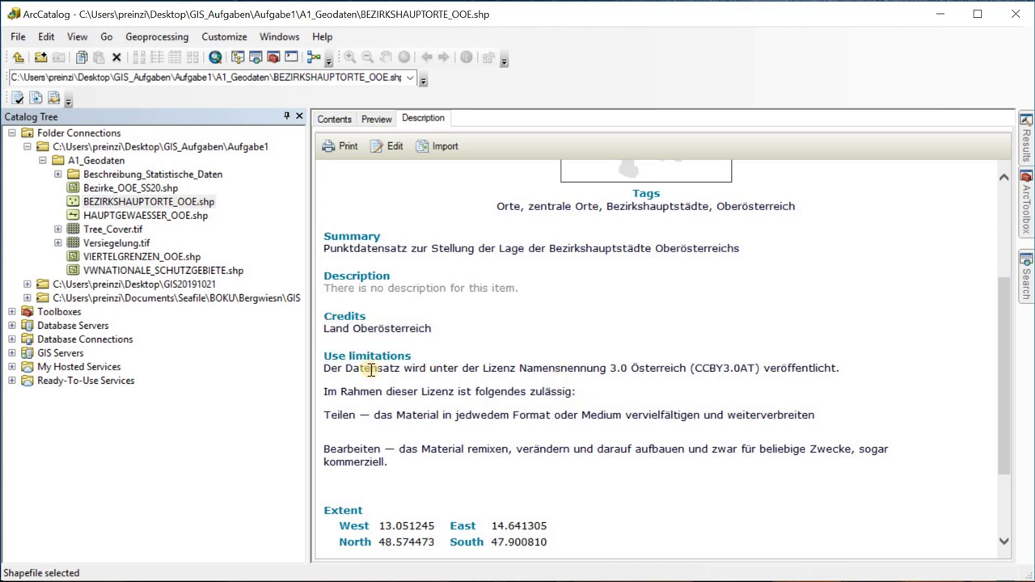
triple_click(665, 392)
click(665, 396)
scroll(664, 402, down, 2)
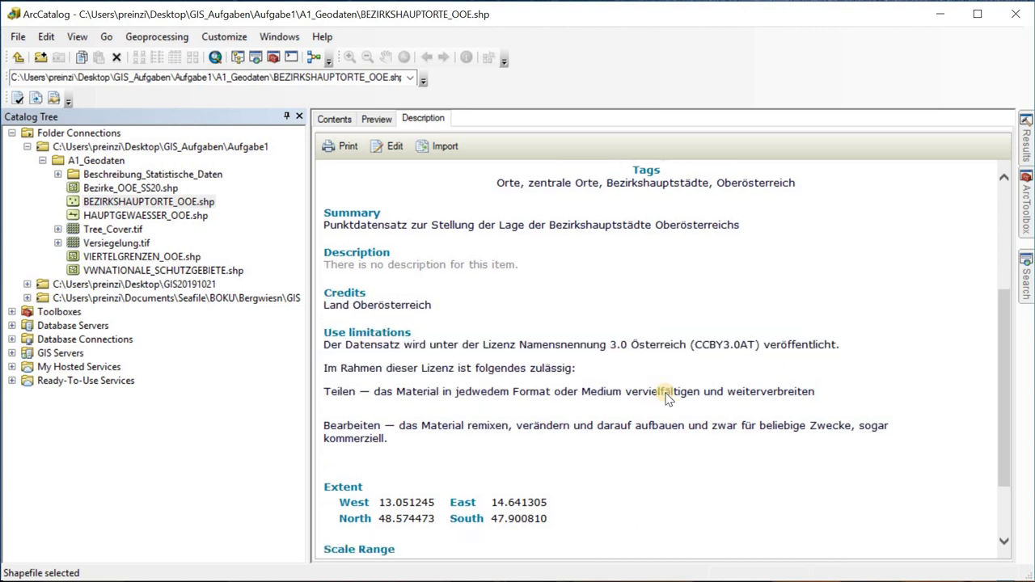
scroll(662, 403, up, 5)
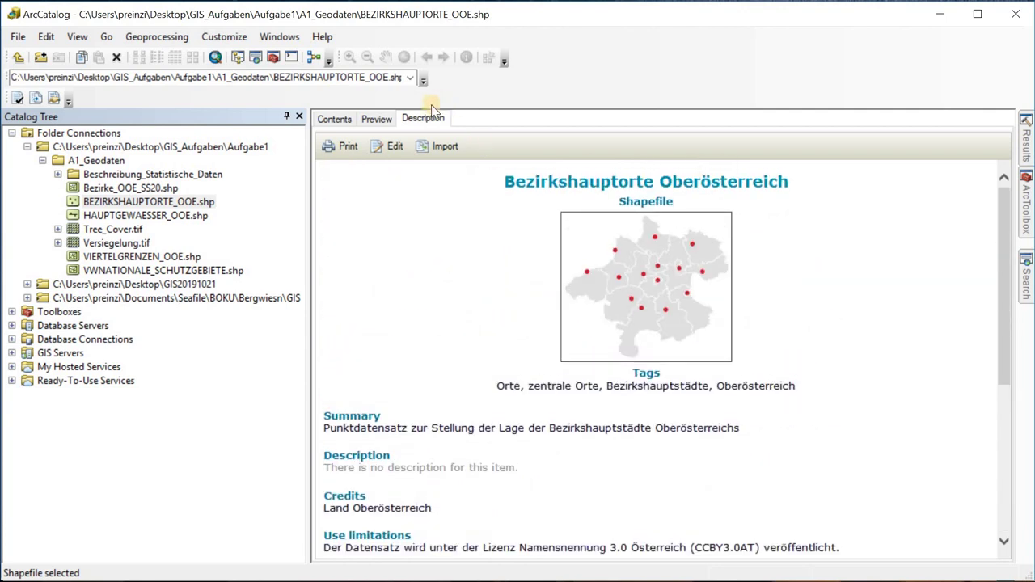
Open the BEZIRKSHAUPTORTE_OOE.shp item description for editing and look through its metadata fields
click(394, 146)
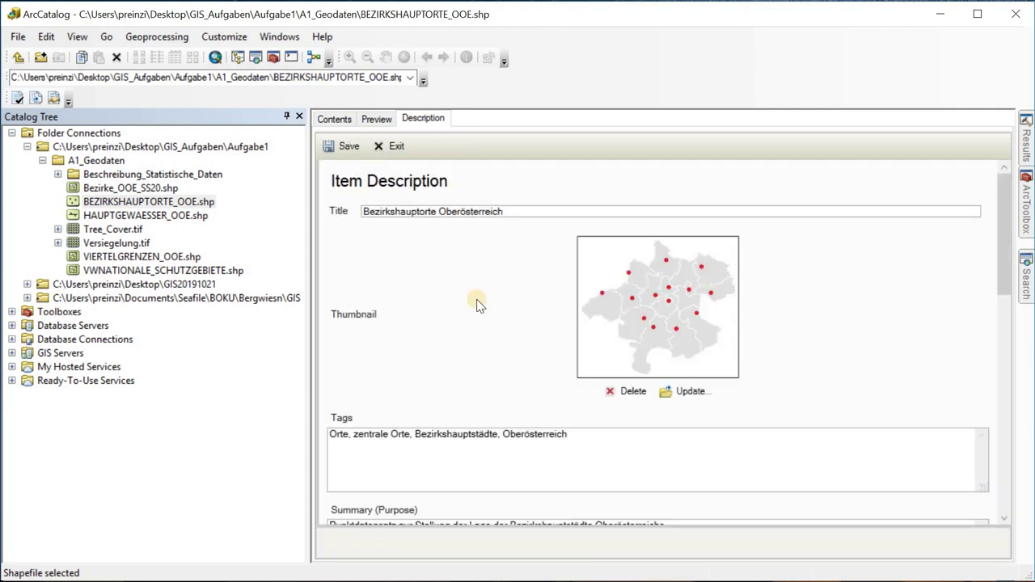
scroll(474, 307, down, 3)
scroll(474, 307, up, 3)
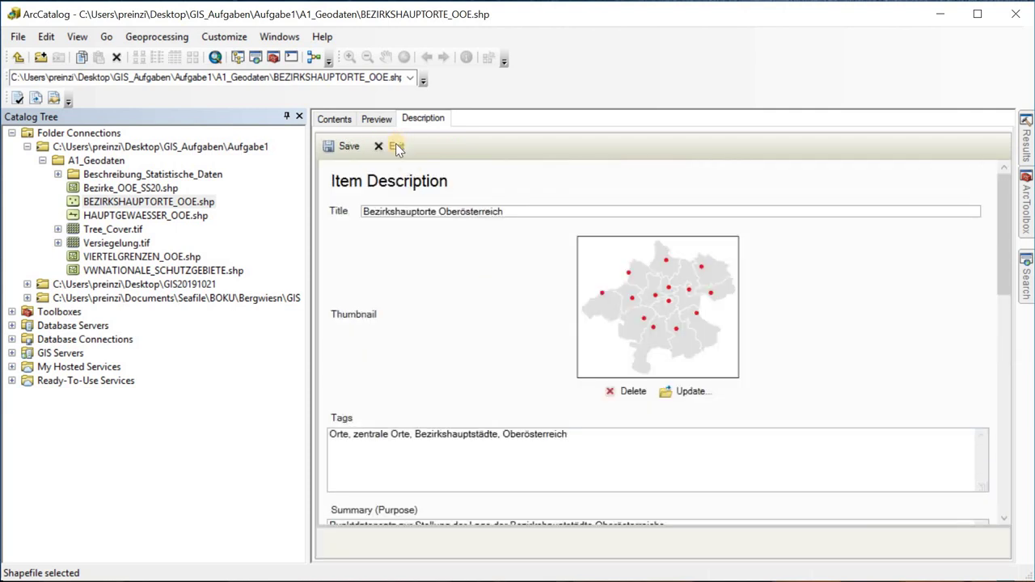